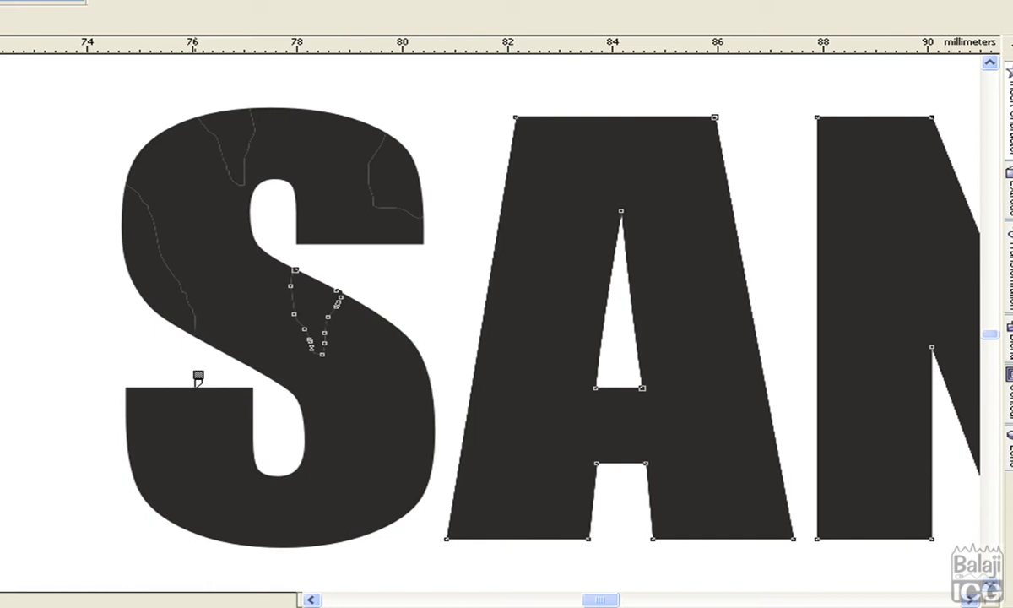
Cut the letter S freehand with the Knife tool, down through its lower-left arm and around a wedge in its lower-right curve.
key("x")
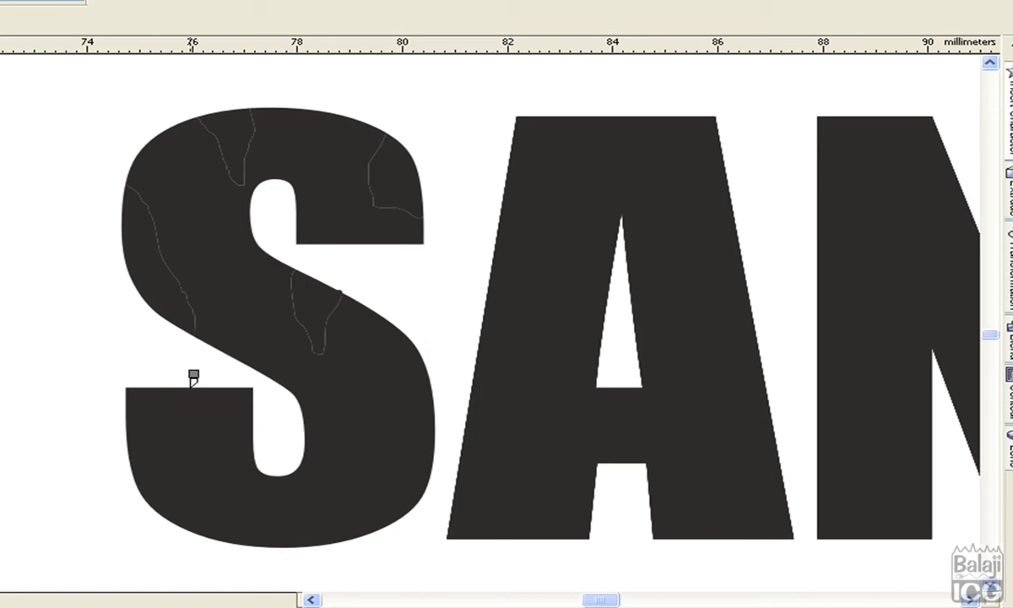
mouse_move(191, 386)
left_mouse_down()
mouse_move(204, 464)
mouse_move(252, 524)
left_mouse_up()
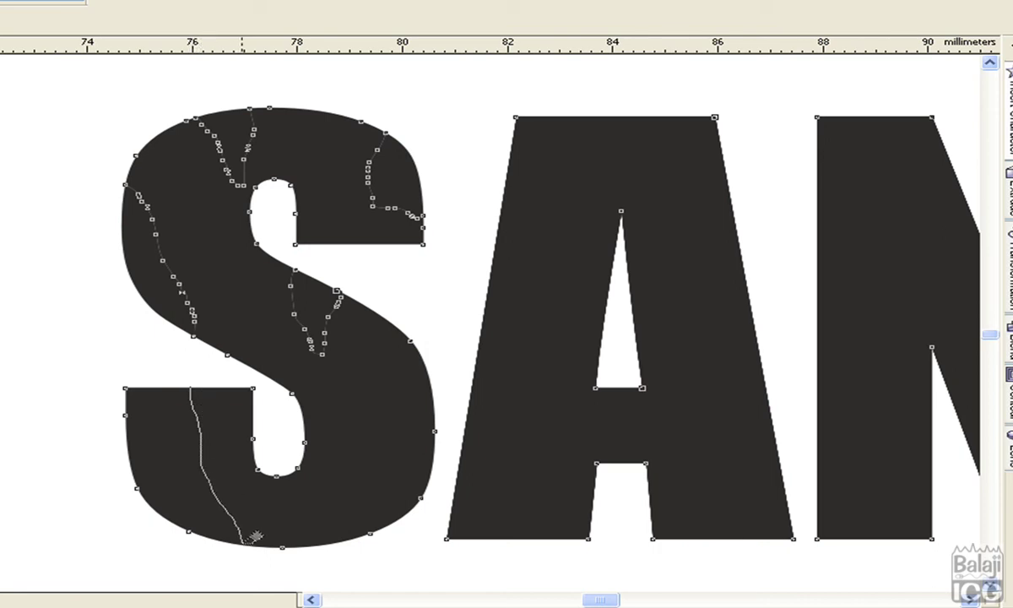
left_click_drag(245, 542, 249, 548)
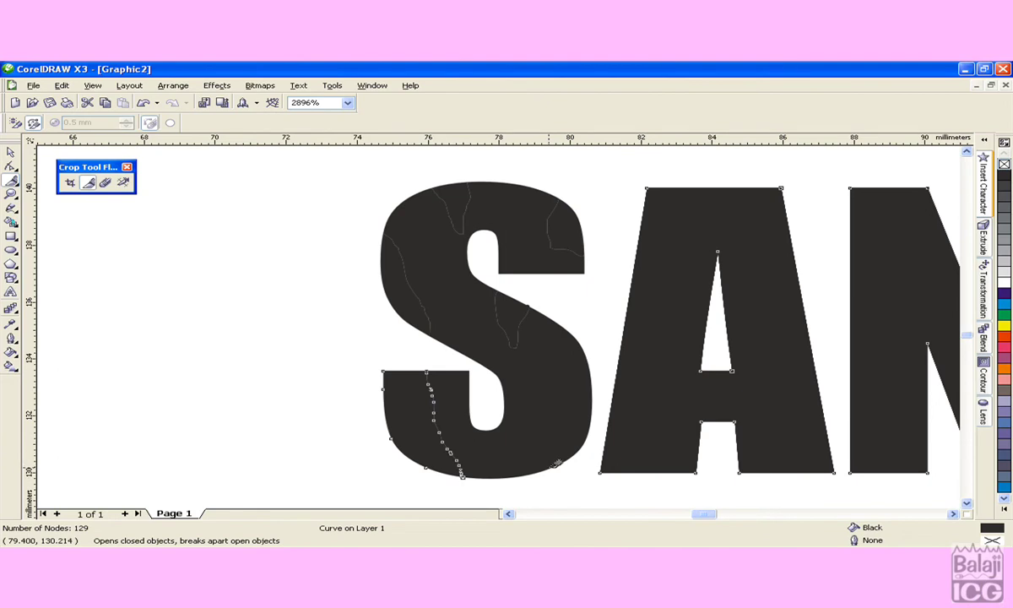
mouse_move(552, 461)
left_mouse_down()
mouse_move(529, 415)
mouse_move(594, 438)
mouse_move(584, 441)
left_mouse_up()
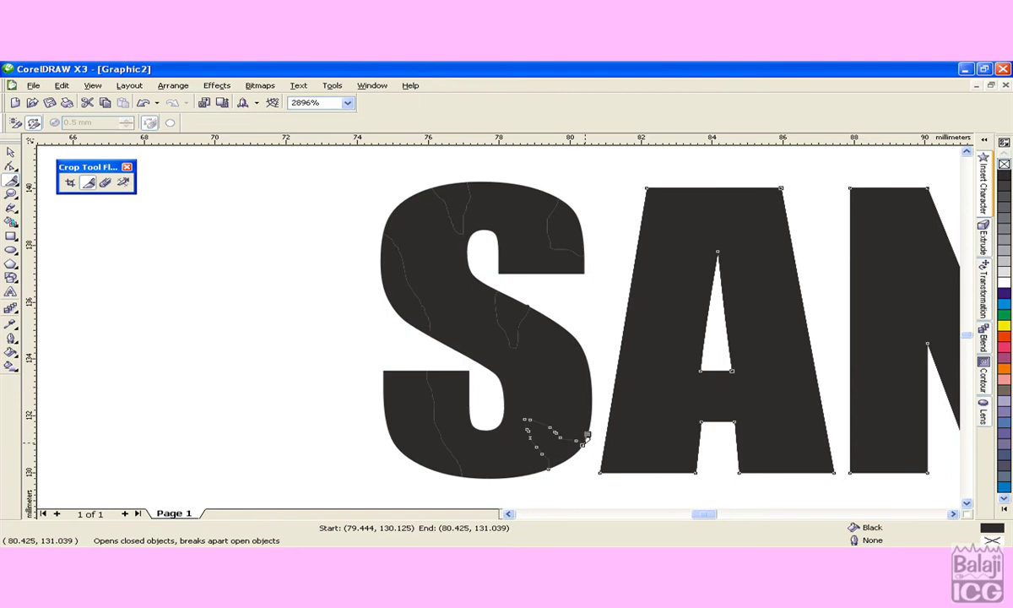
Break apart the combined curve that contains the main body of the S.
left_click(11, 153)
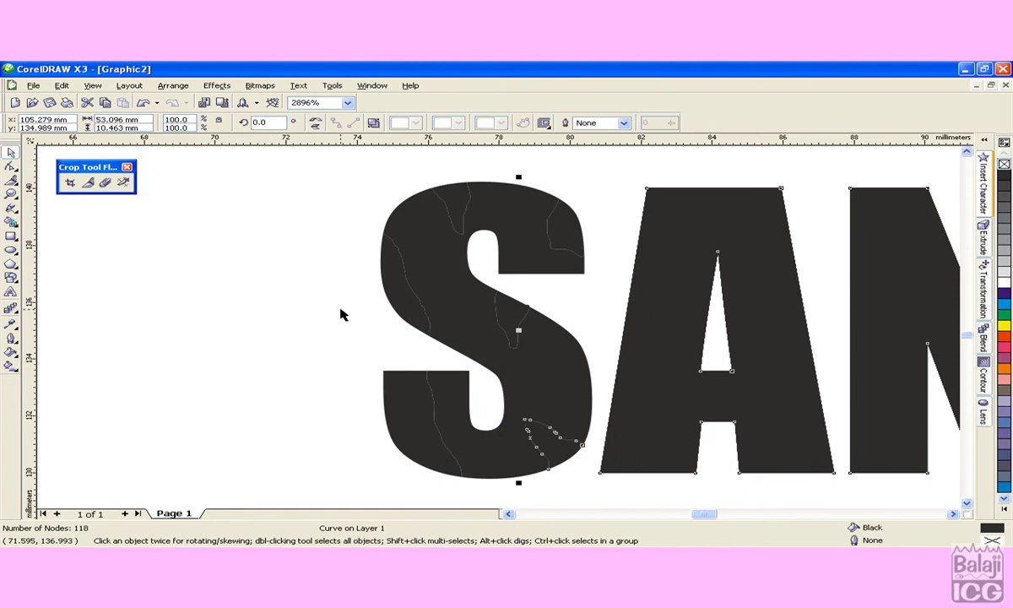
left_click(419, 419)
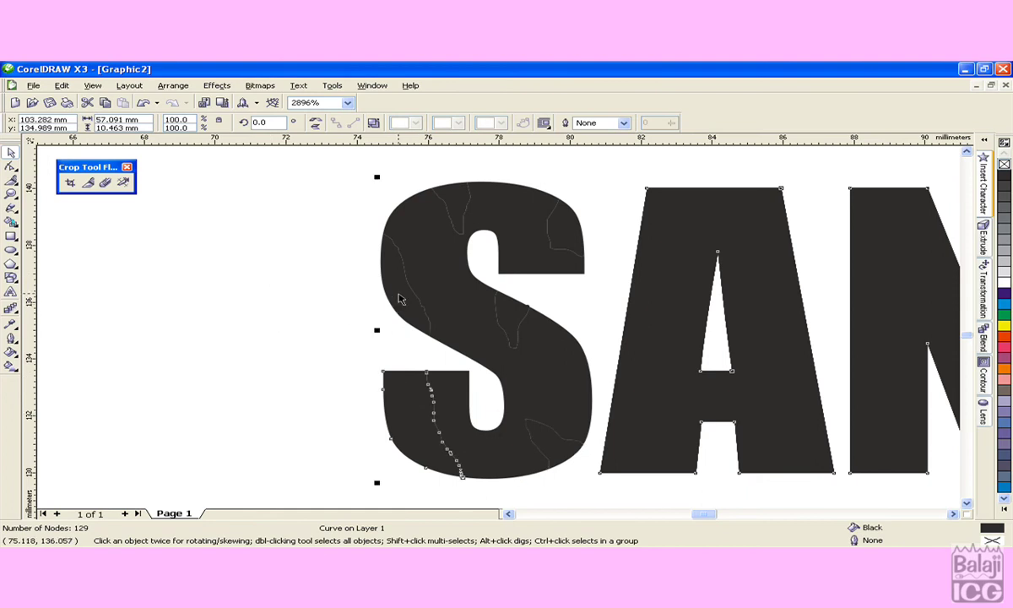
left_click(457, 198)
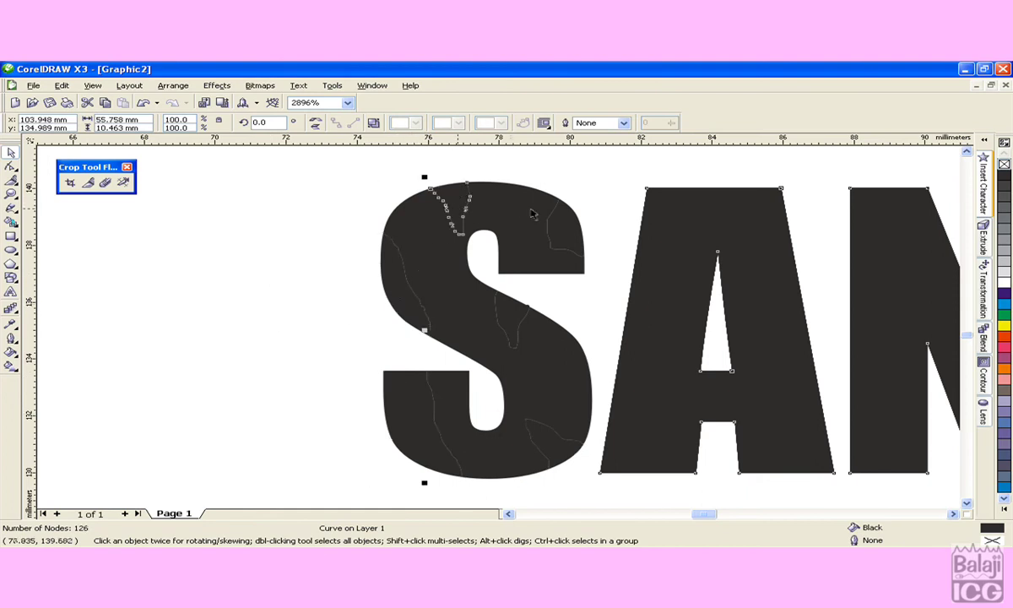
left_click(521, 297)
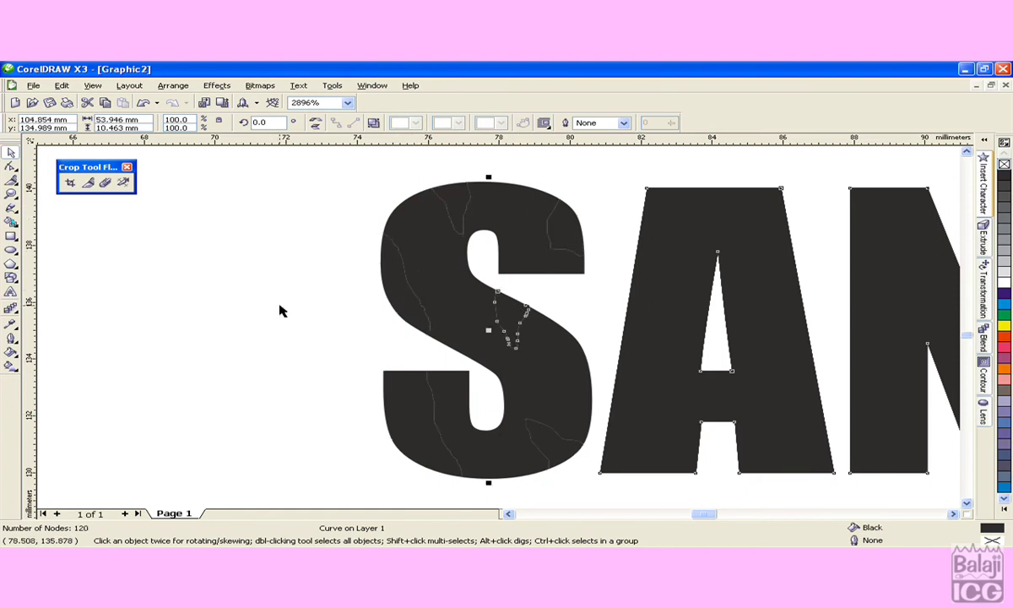
left_click(364, 273)
left_click(443, 286)
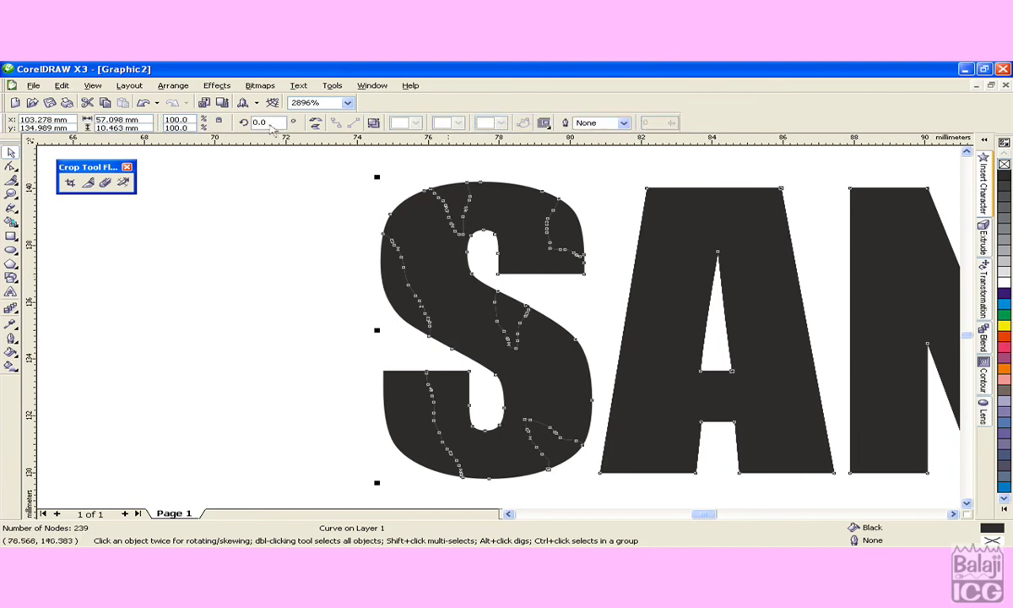
left_click(164, 90)
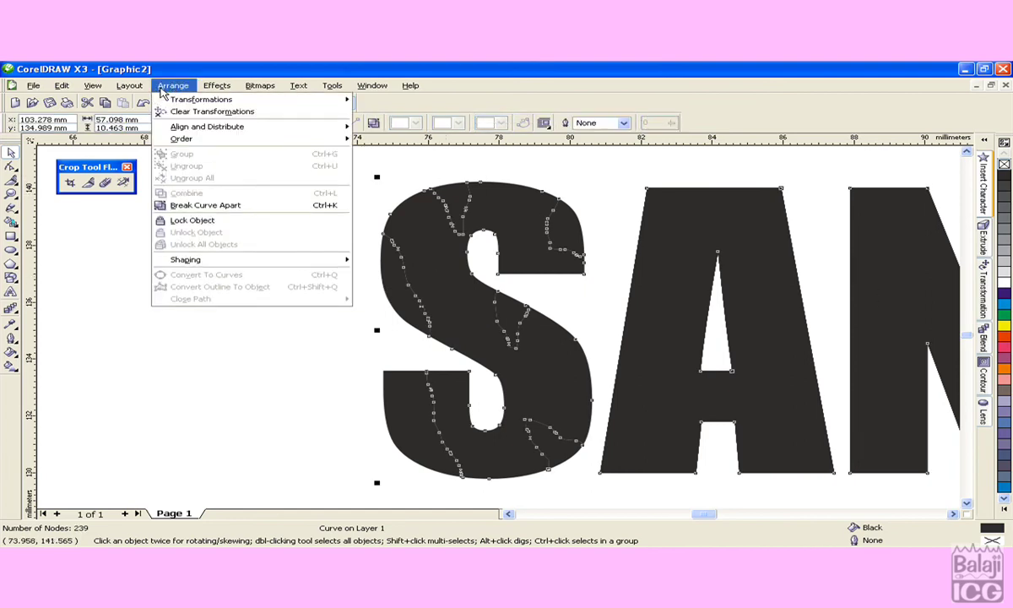
left_click(215, 207)
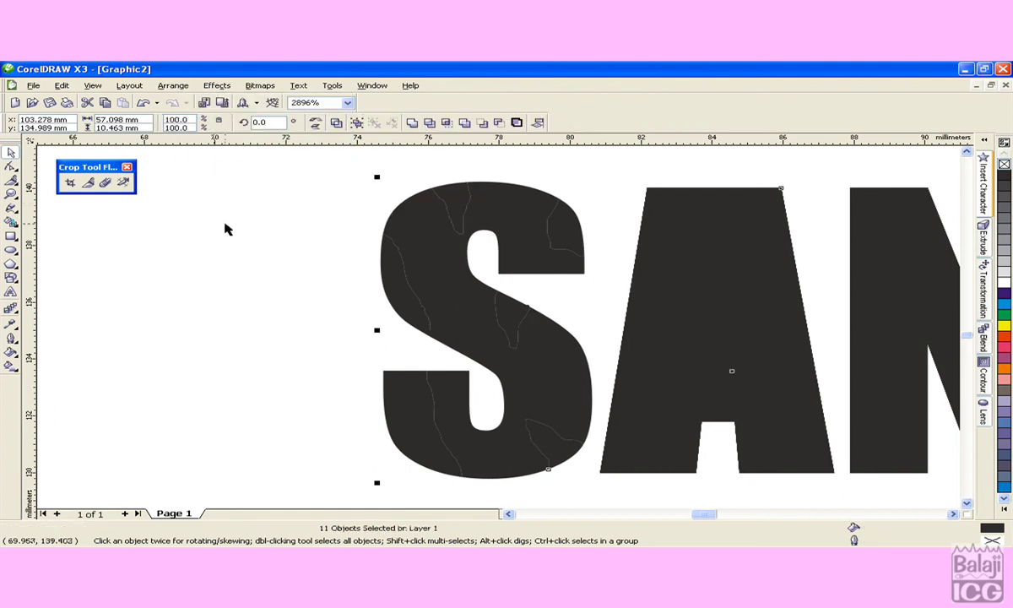
Move the main S body left, clear of its cut pieces, and undo the move.
left_click(228, 228)
left_click(439, 292)
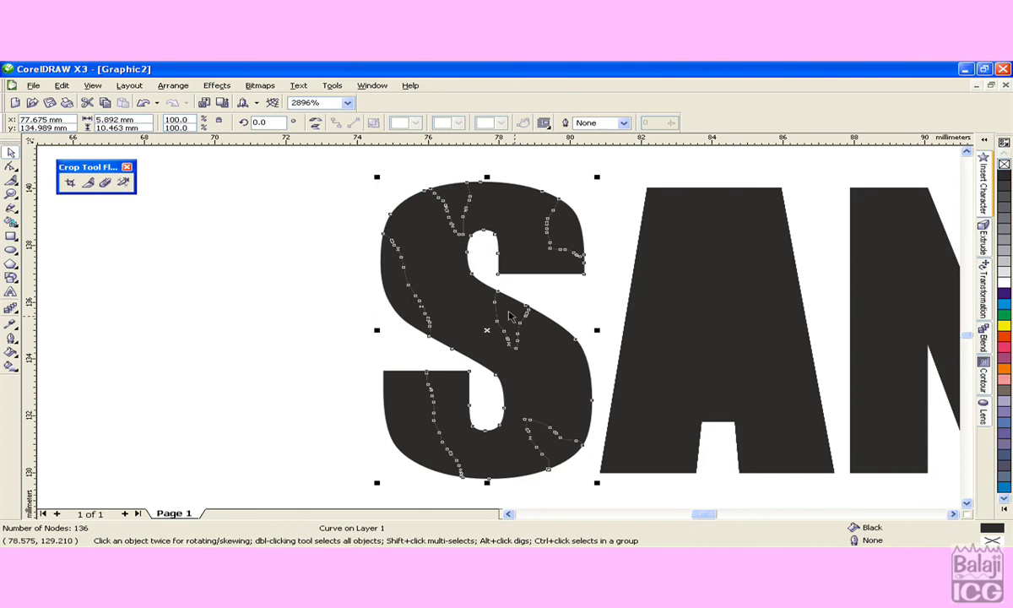
left_click_drag(394, 301, 202, 300)
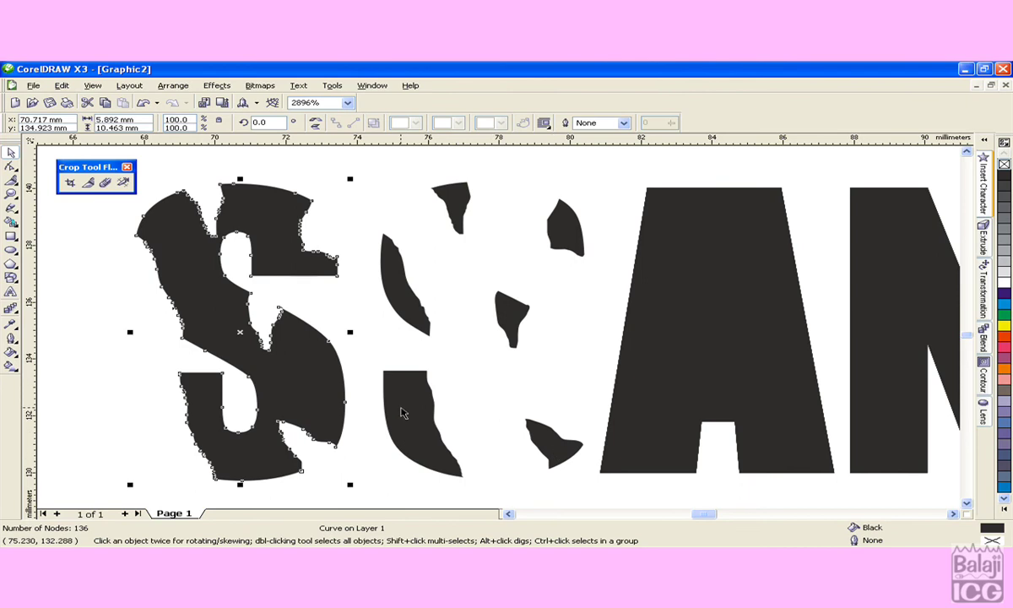
key("ctrl+z")
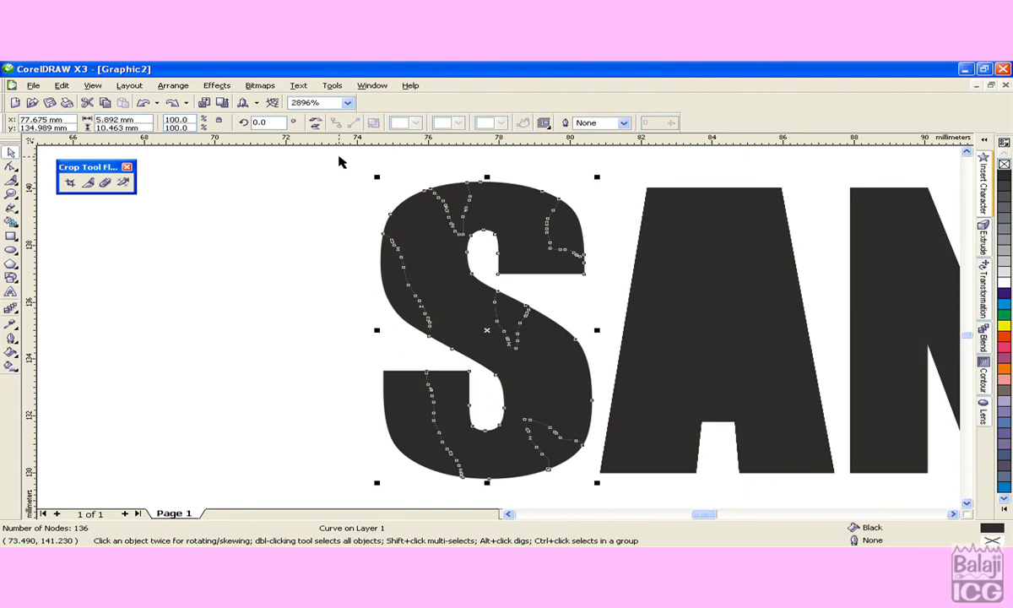
Give the main S body a black hairline outline and a white fill.
left_click_drag(341, 157, 644, 494)
right_click(1004, 174)
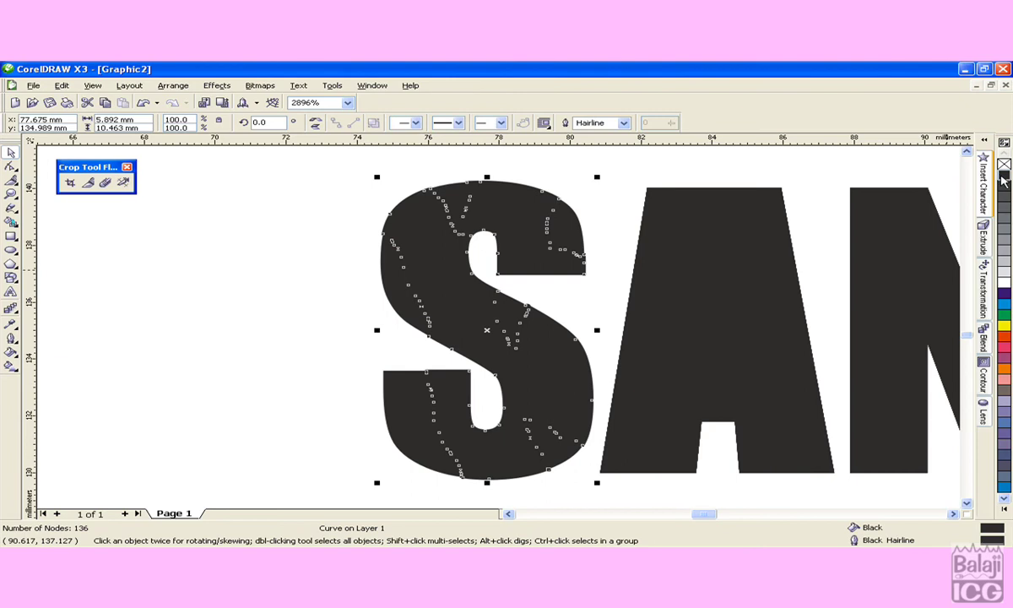
left_click(1005, 282)
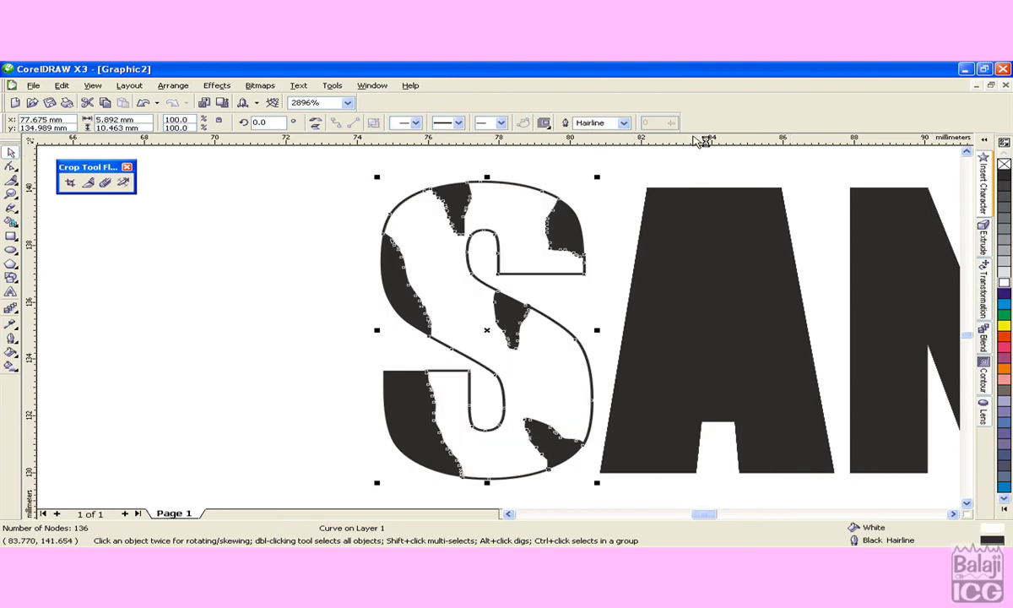
Set the outline width of the main S body to 0.3 pt.
left_click(630, 126)
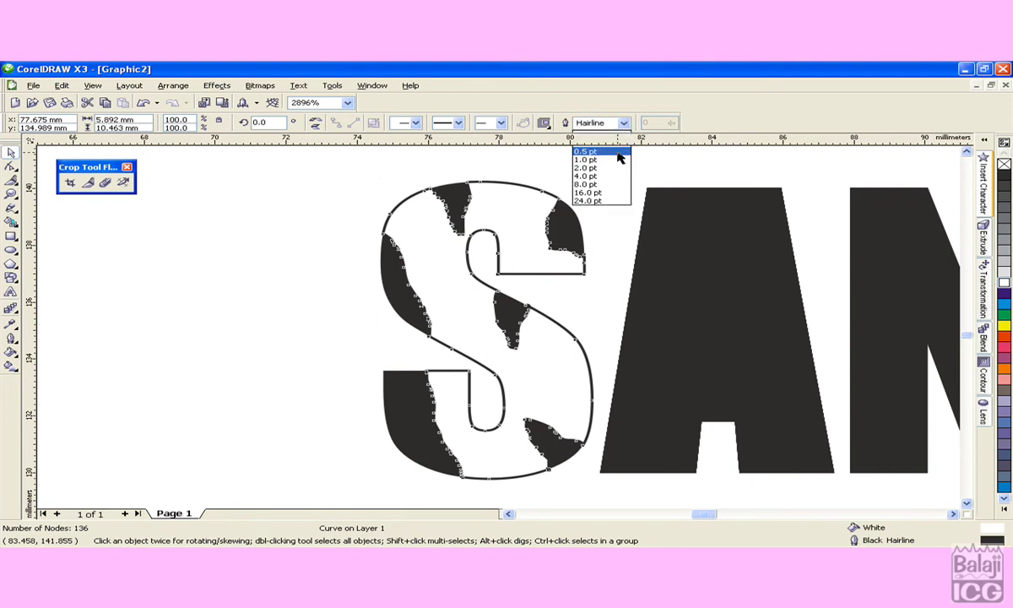
left_click(619, 152)
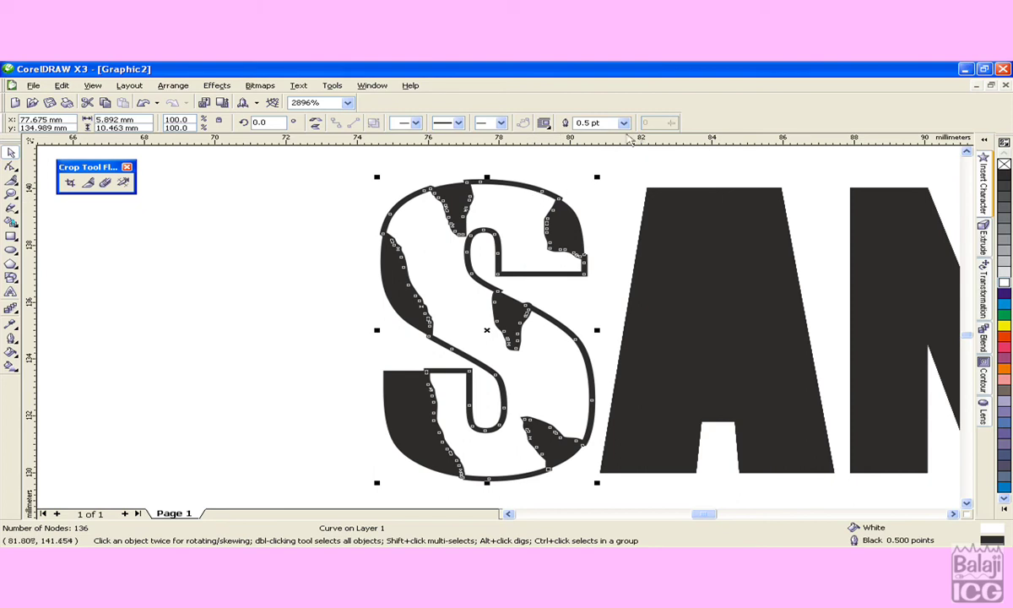
left_click(607, 124)
key("BackSpace")
left_click_drag(600, 123, 557, 127)
type(".3")
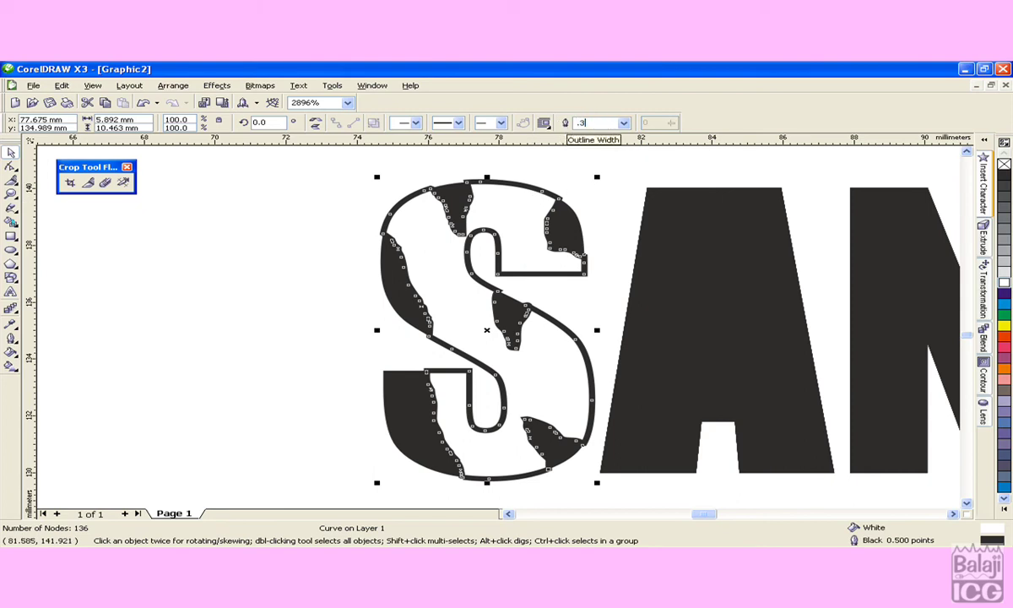
key("Return")
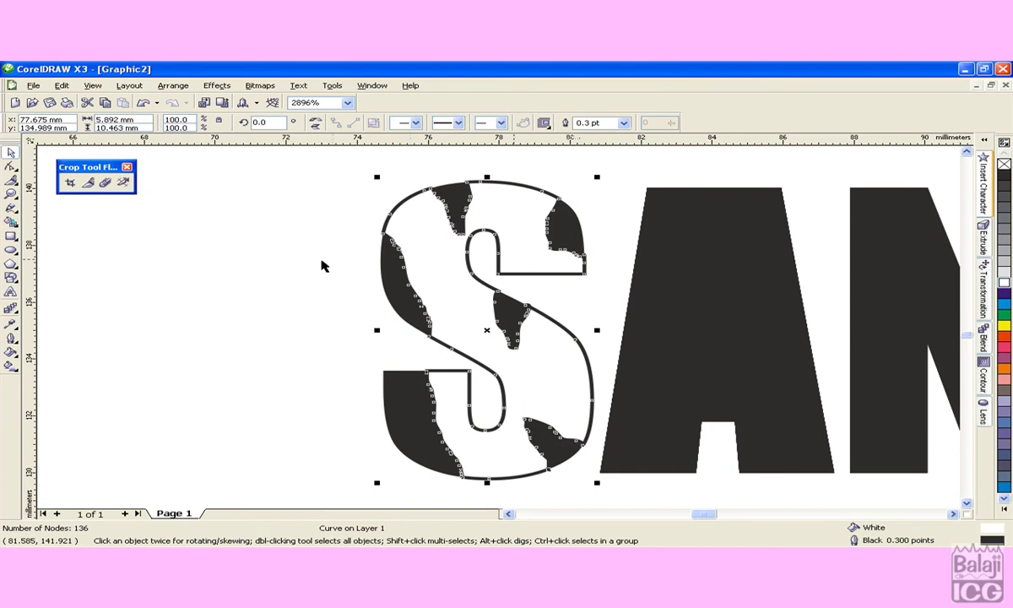
Delete the combined curve holding the S's upper-left cut piece and undo the deletion.
left_click(292, 250)
left_click(390, 289)
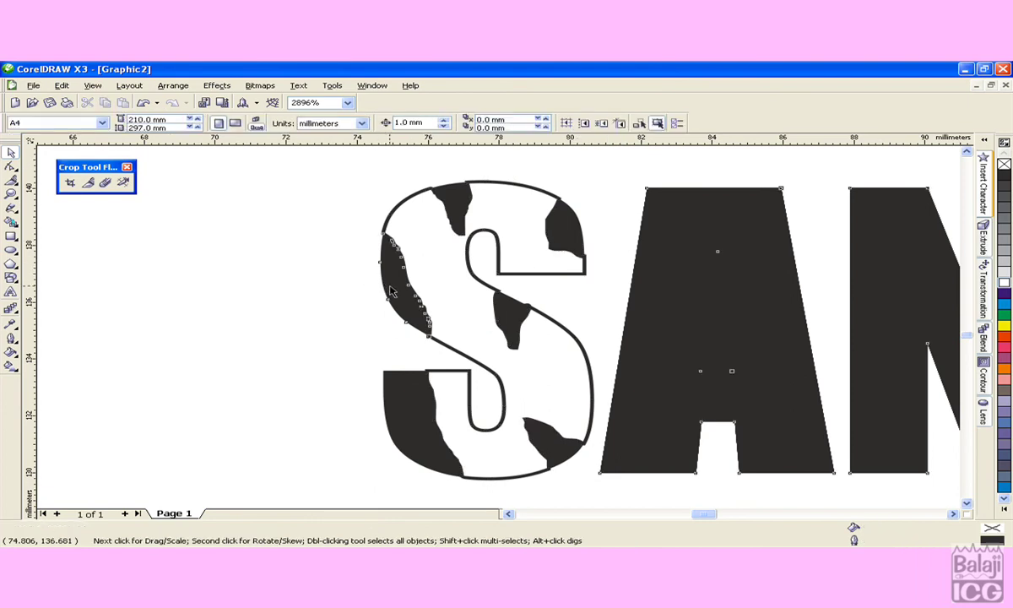
left_click(391, 289)
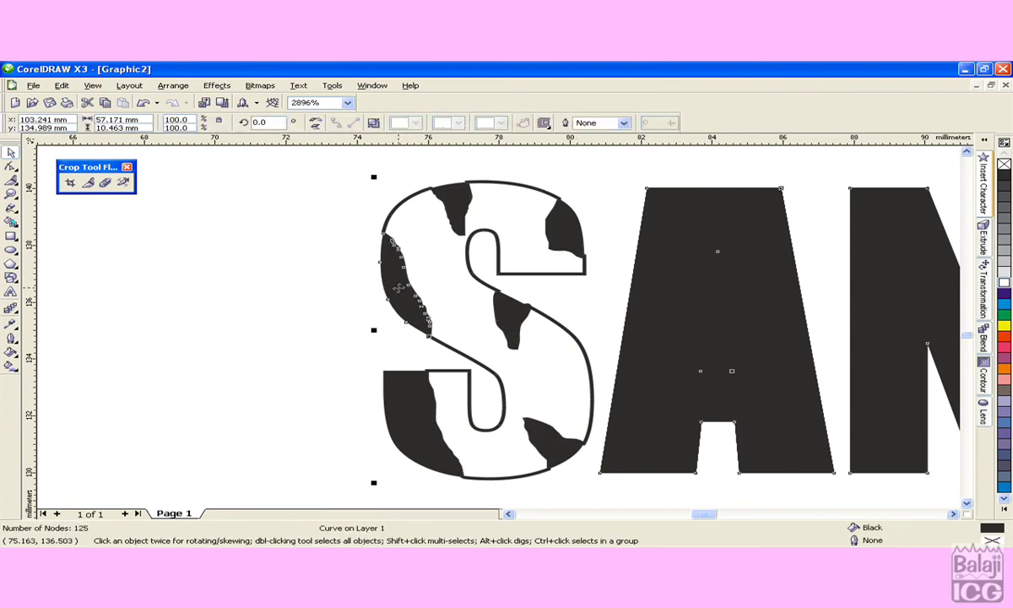
key("Delete")
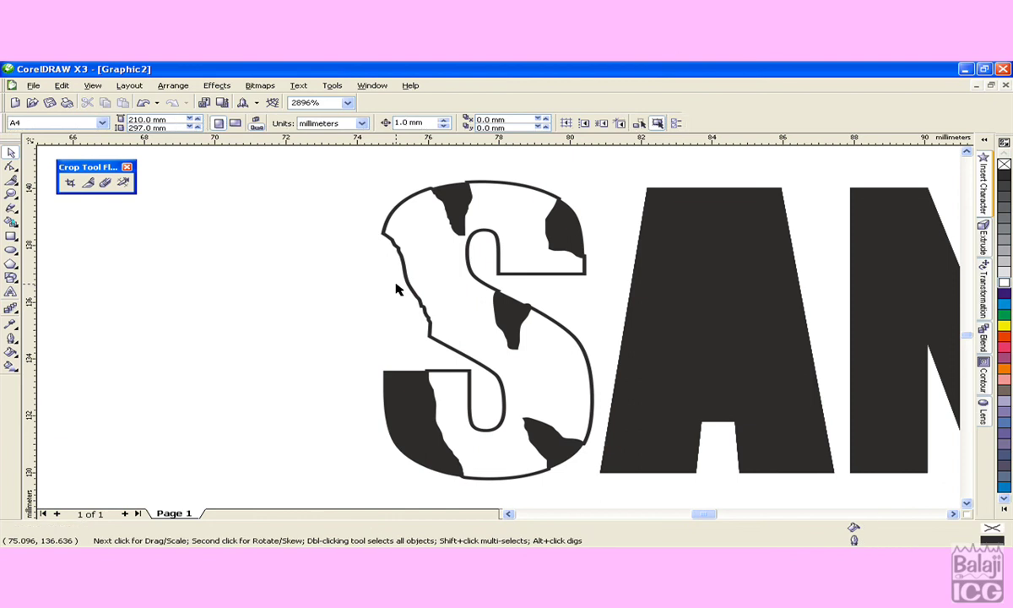
key("ctrl+z")
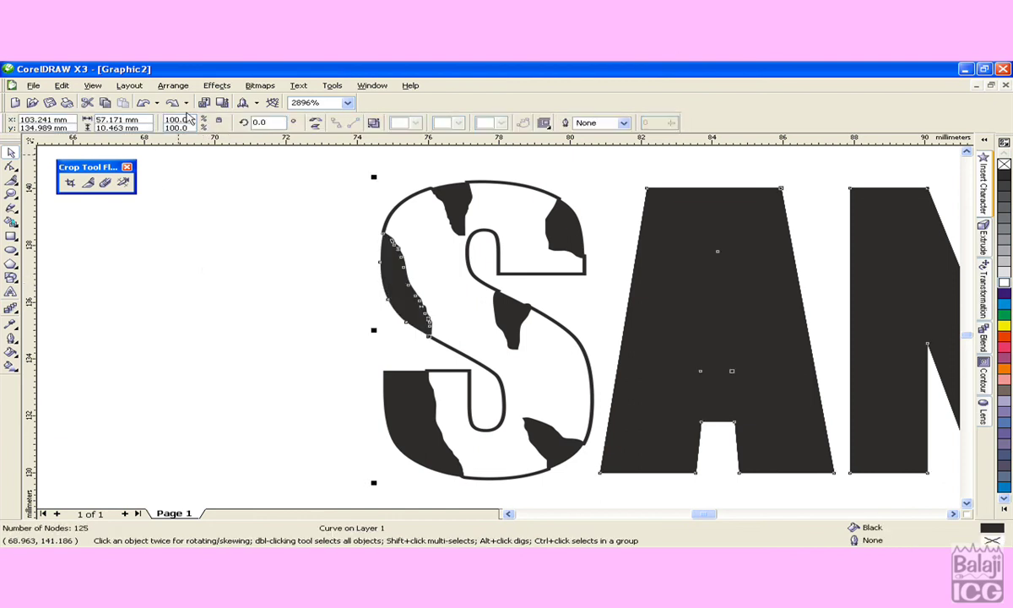
Break apart the combined curves holding the S's cut pieces so that each piece is a separate object.
left_click(173, 86)
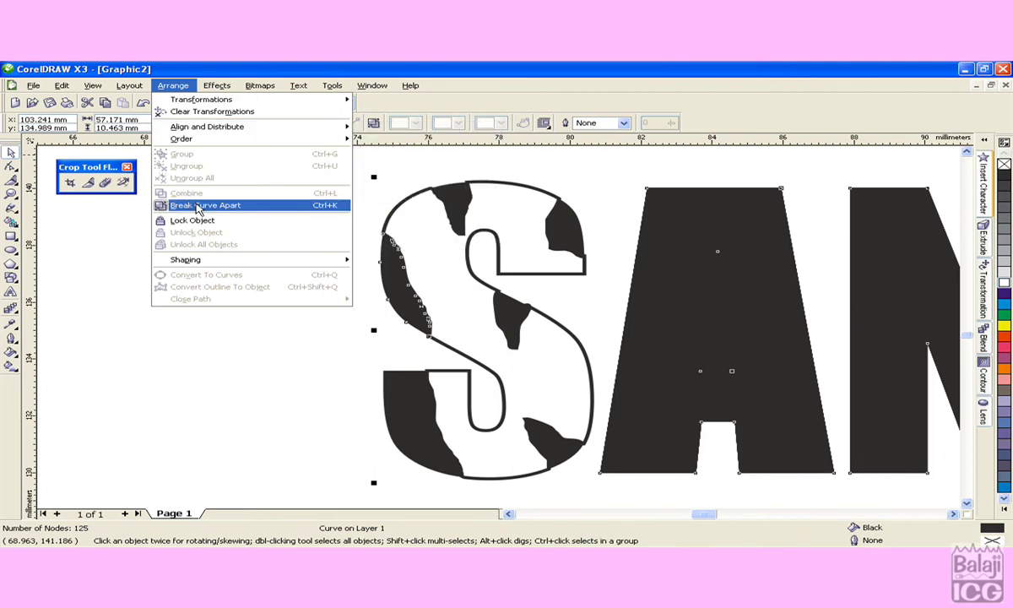
left_click(196, 205)
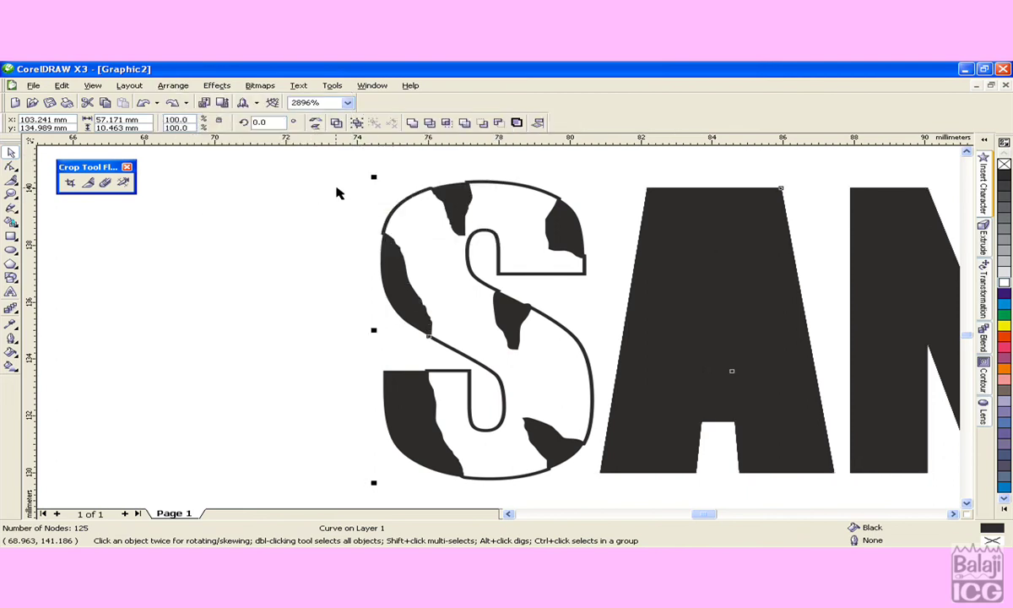
left_click(450, 193)
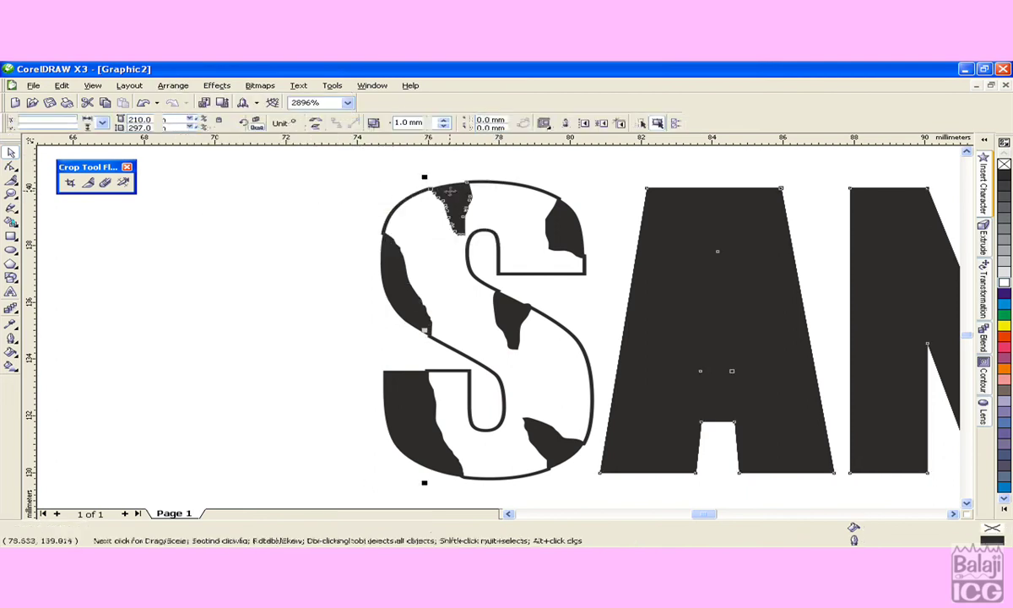
left_click(449, 189)
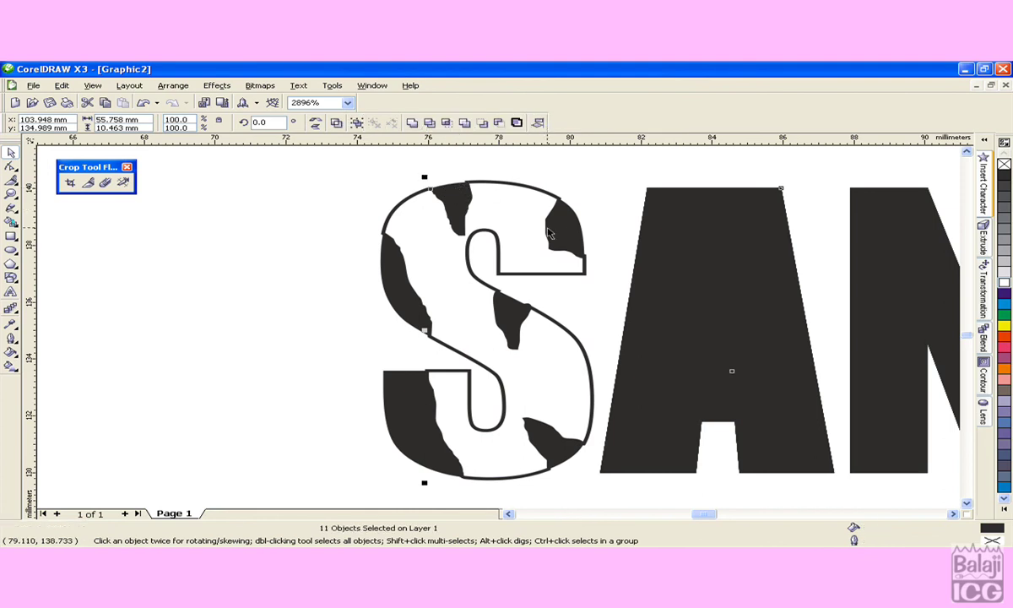
left_click(560, 228, "shift")
key("ctrl+l")
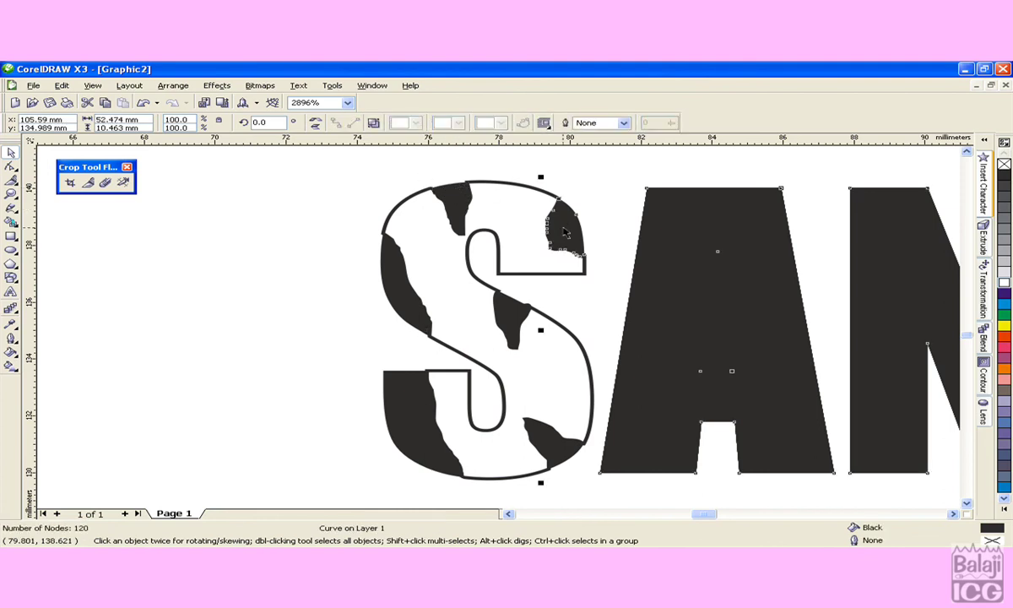
key("ctrl+z")
key("ctrl+shift+z")
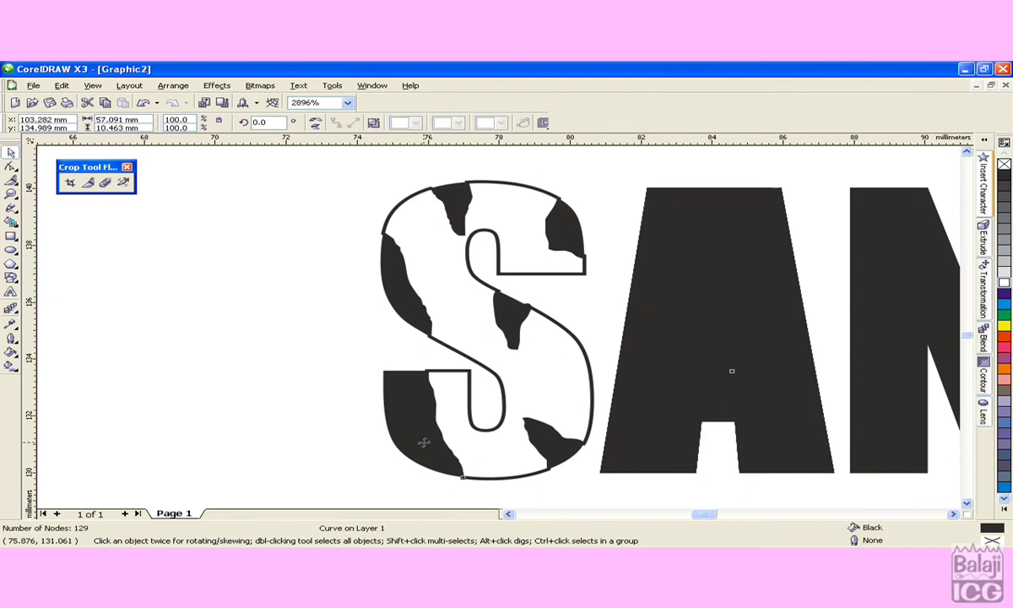
key("ctrl+z")
Apply a black outline and a white fill to all cut pieces of the S together with its main body.
left_click_drag(306, 166, 645, 499)
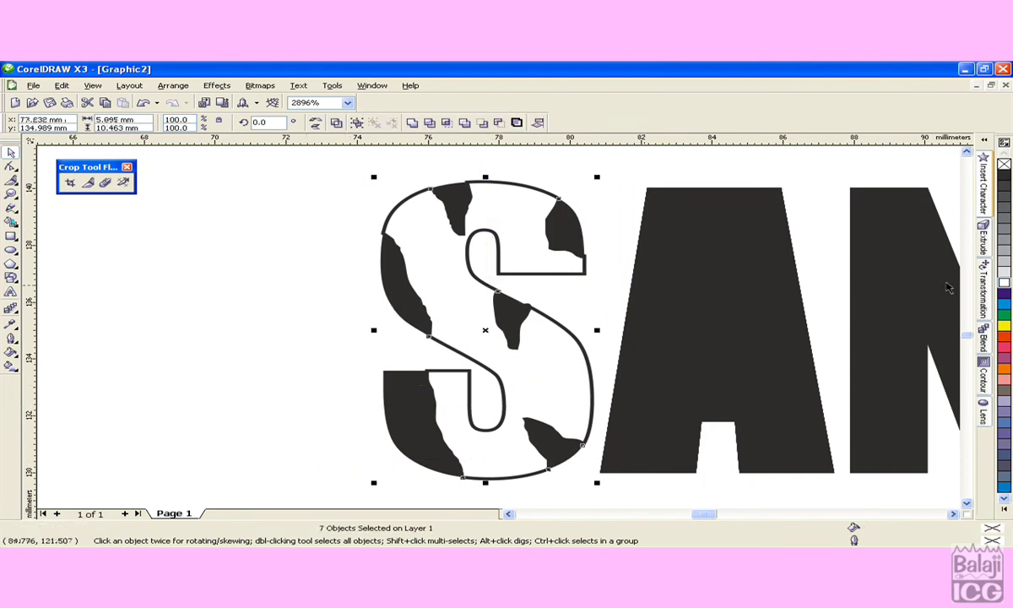
right_click(1003, 175)
left_click(1003, 283)
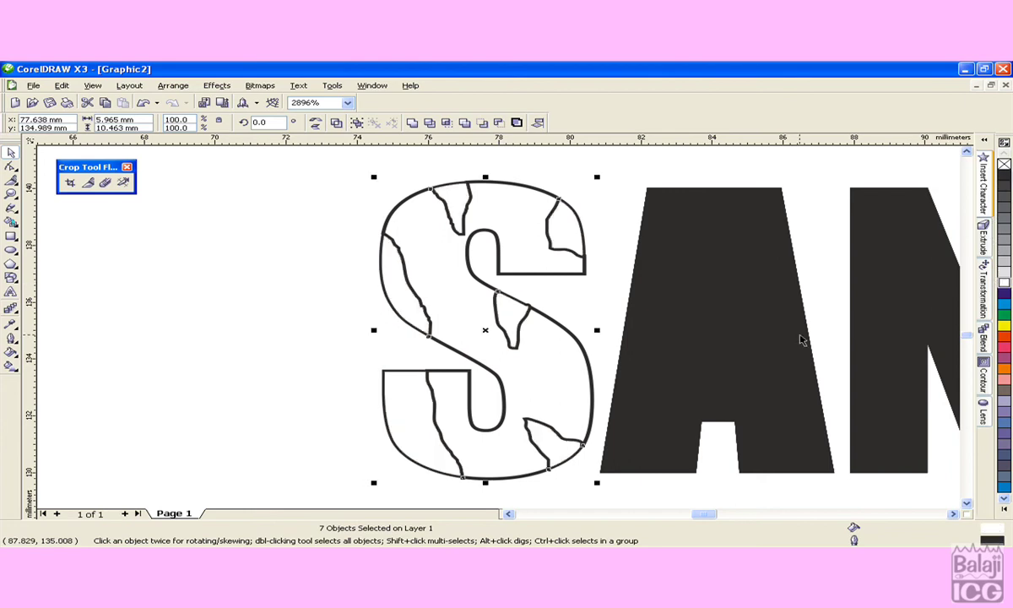
left_click(330, 342)
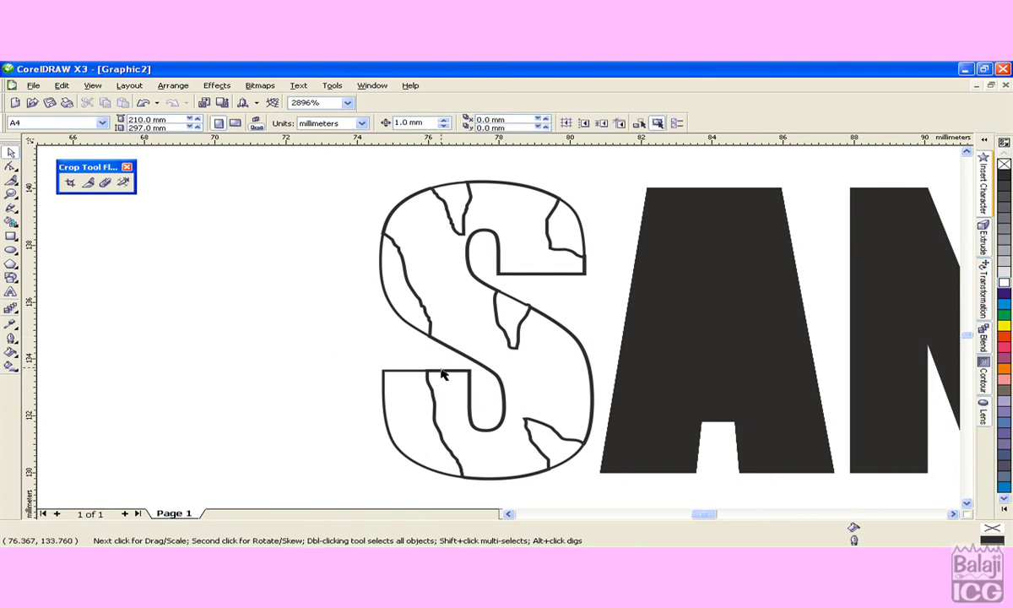
Move the S's lower-left piece slightly up and left, away from the main body.
left_click(415, 403)
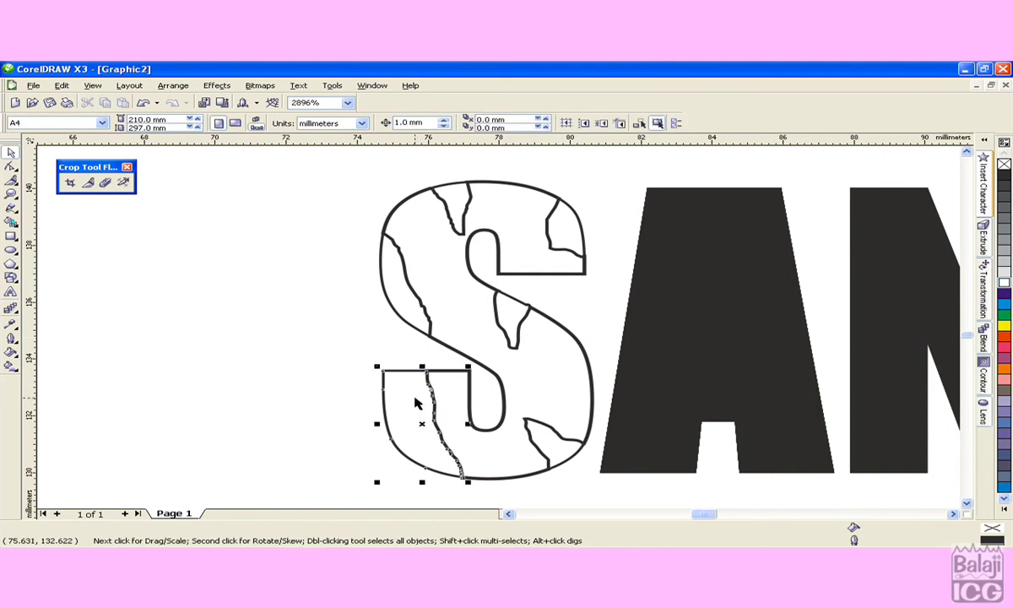
left_click_drag(412, 403, 407, 400)
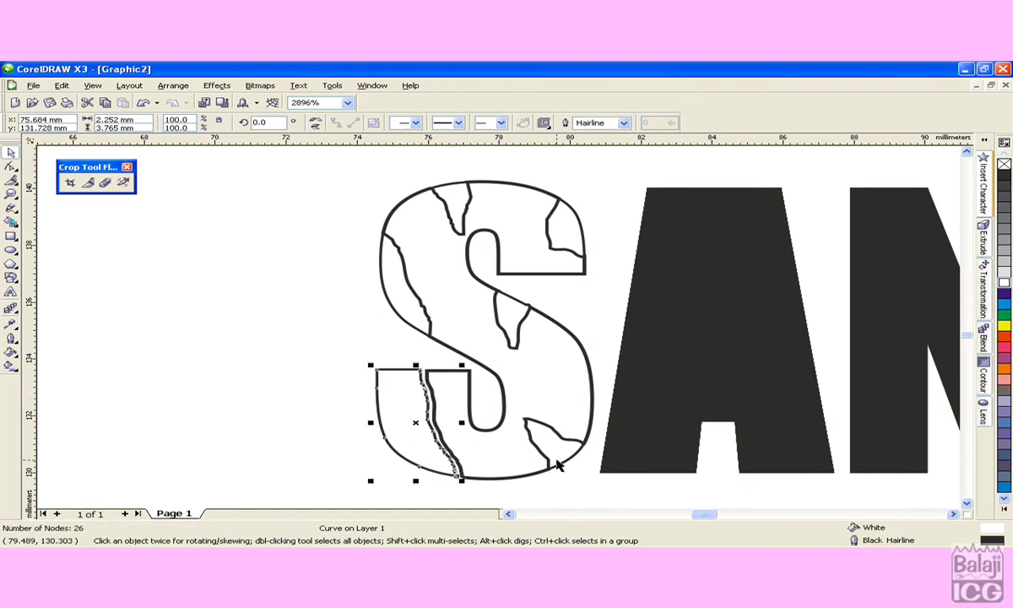
Move the S's lower-right cut piece slightly down and right, away from the main body.
left_click(557, 460)
left_click(558, 456)
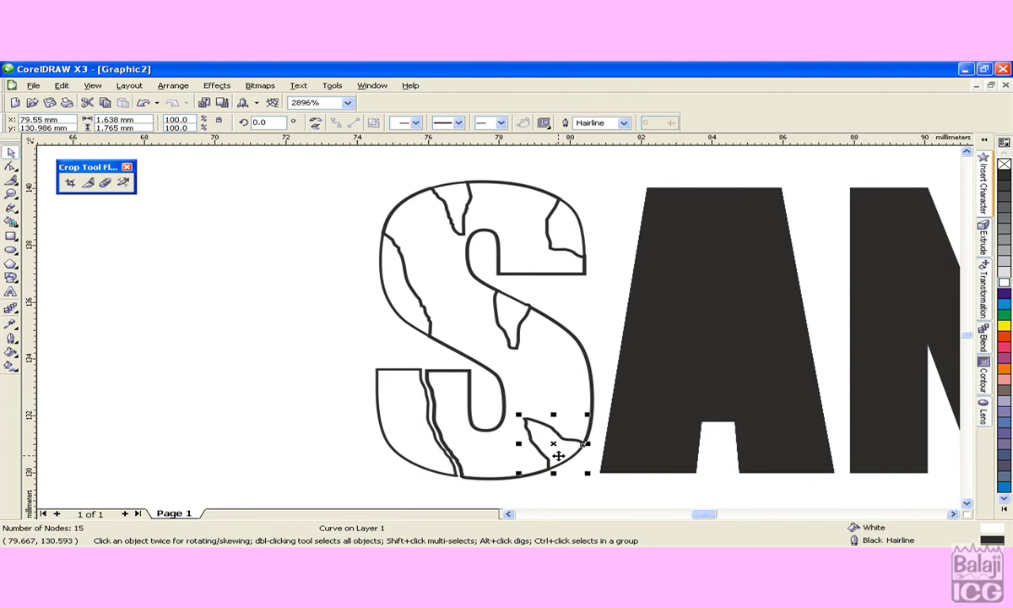
key("Down")
key("Down")
key("Down")
key("Down")
key("Down")
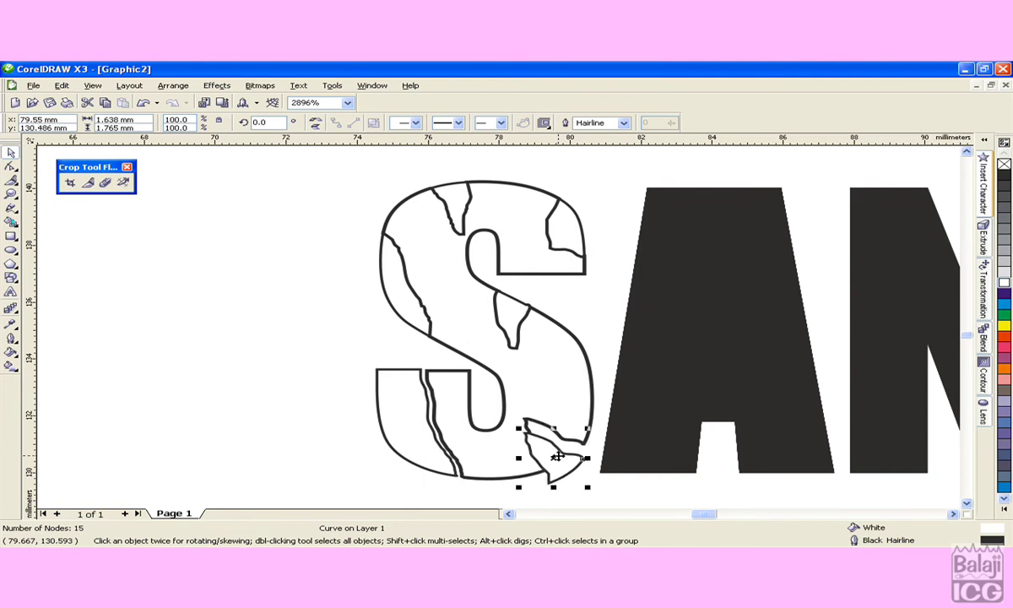
key("Right")
key("Right")
key("Right")
key("Right")
key("Right")
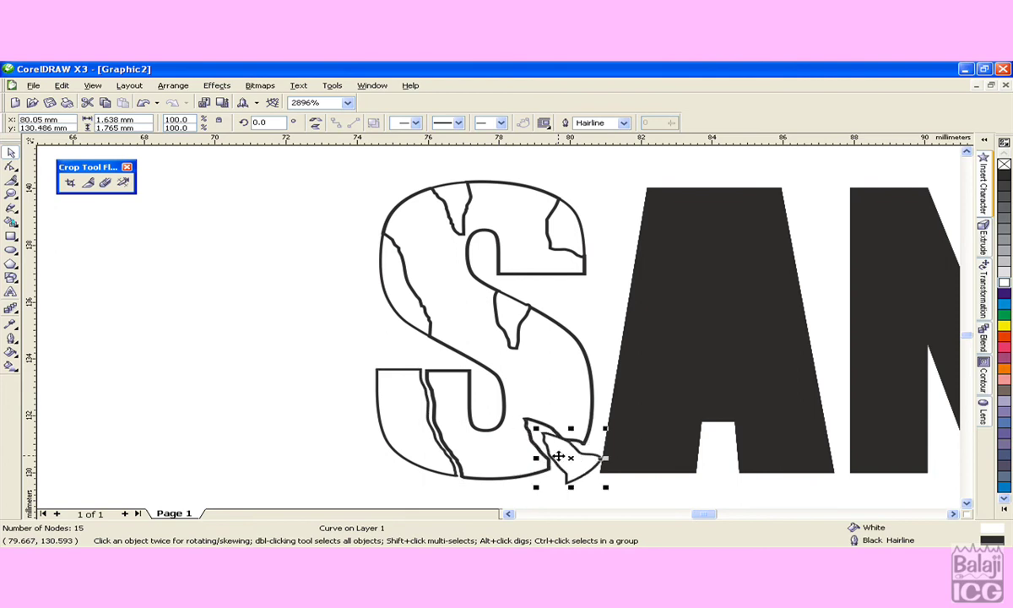
mouse_move(560, 463)
left_mouse_down()
mouse_move(549, 461)
mouse_move(555, 449)
left_mouse_up()
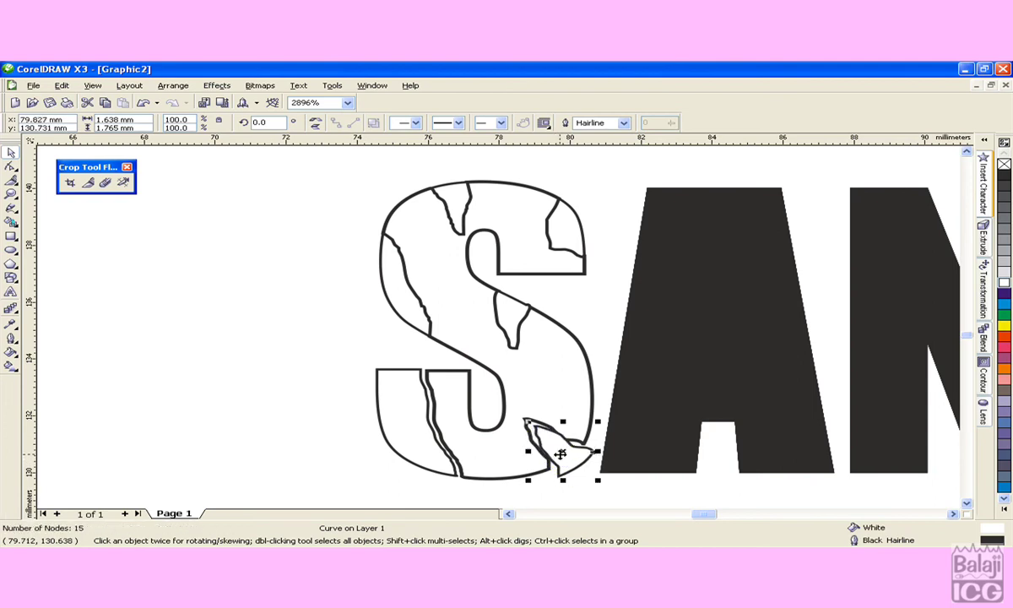
Shift the S's upper-right, top, middle and left cut pieces slightly outward so gaps open along their cracks.
left_click(566, 247)
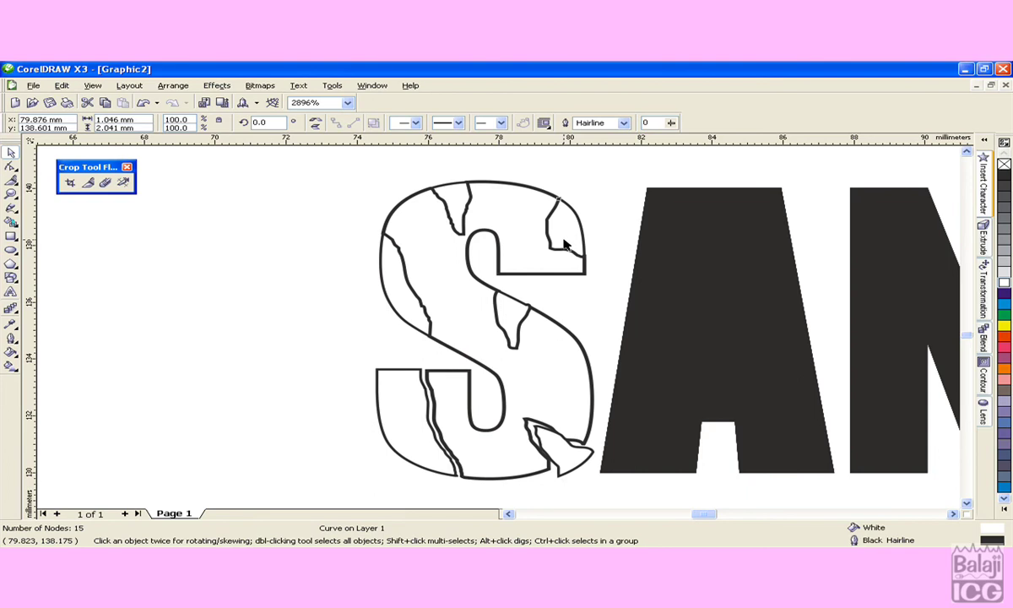
mouse_move(566, 245)
left_mouse_down()
mouse_move(568, 226)
mouse_move(570, 243)
left_mouse_up()
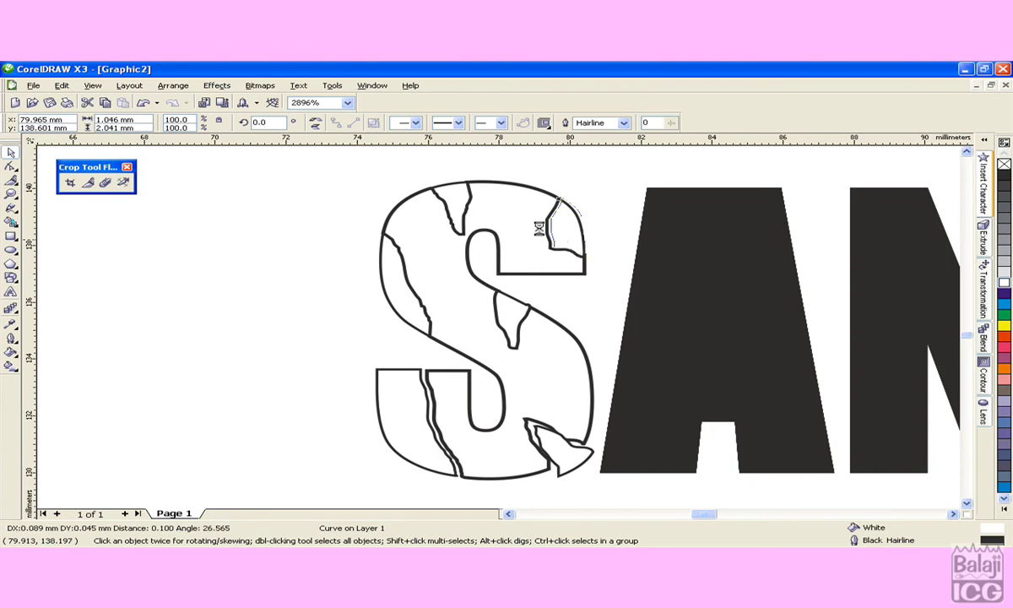
left_click_drag(461, 215, 458, 199)
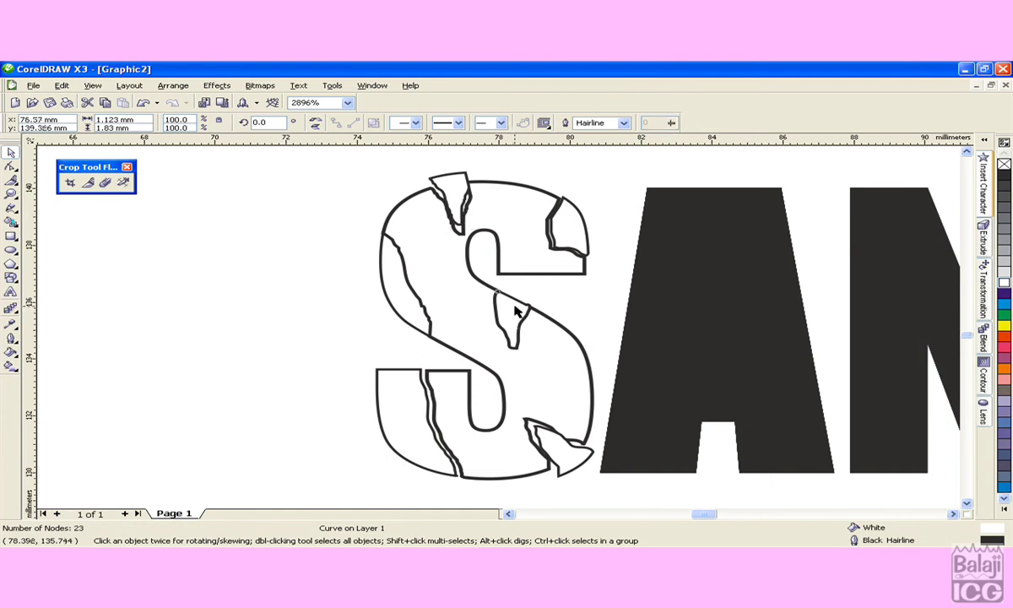
left_click_drag(505, 307, 499, 294)
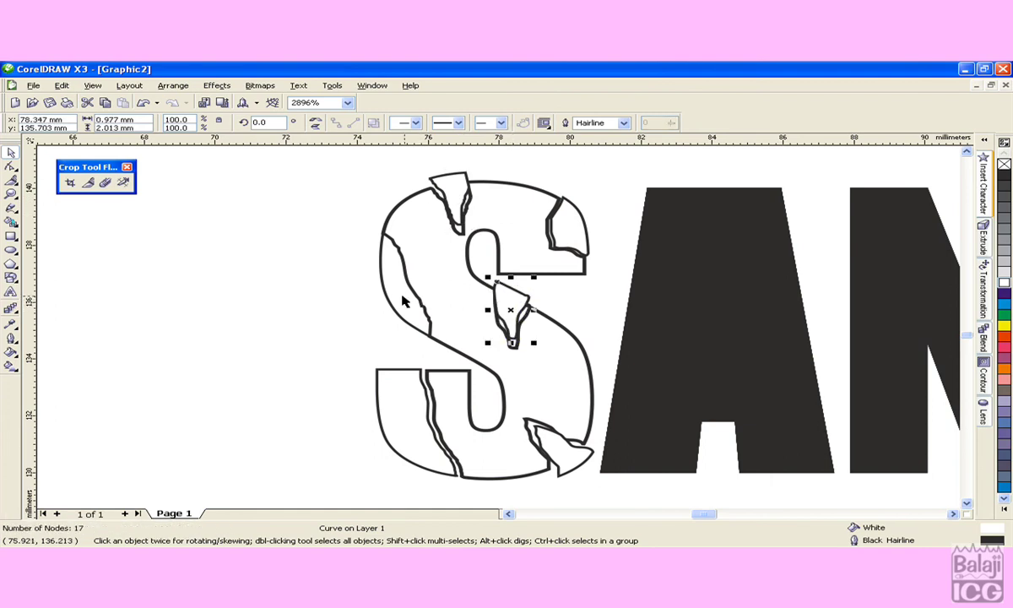
left_click_drag(402, 300, 396, 296)
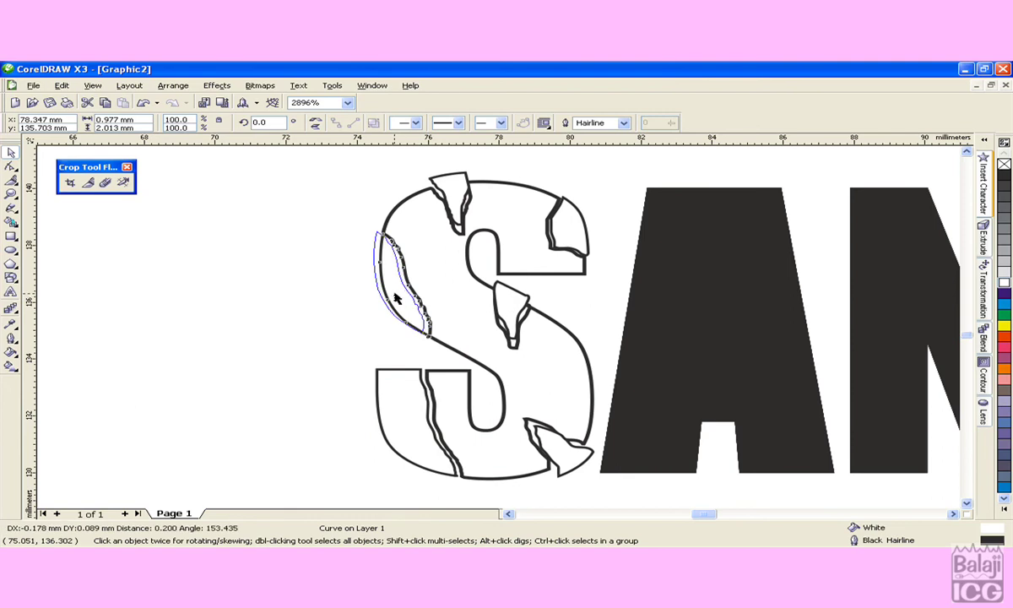
left_click(291, 278)
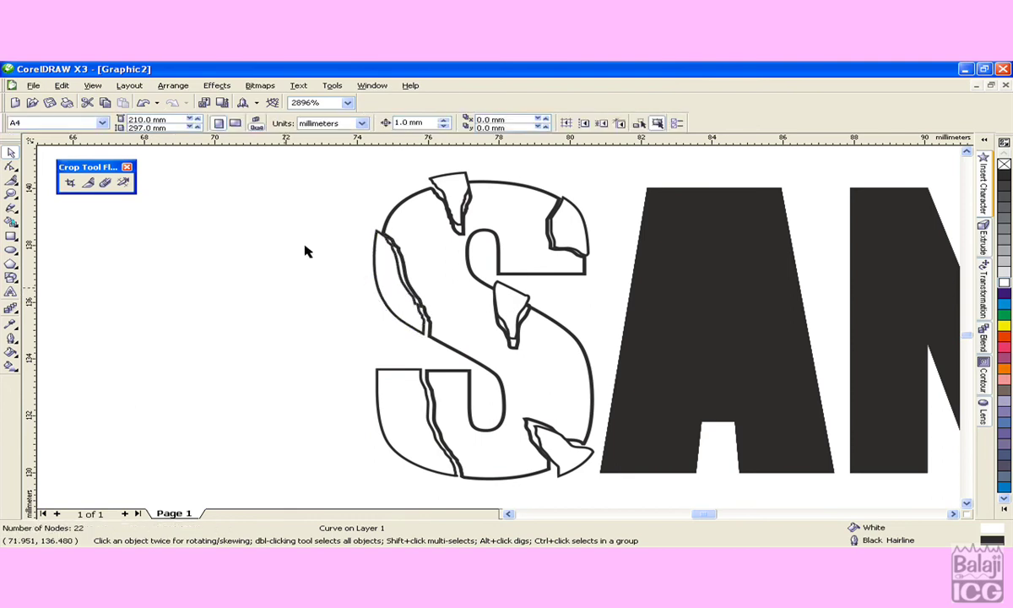
Group all seven pieces of the S, duplicate the group in place and fill the duplicate black.
left_click_drag(338, 166, 629, 494)
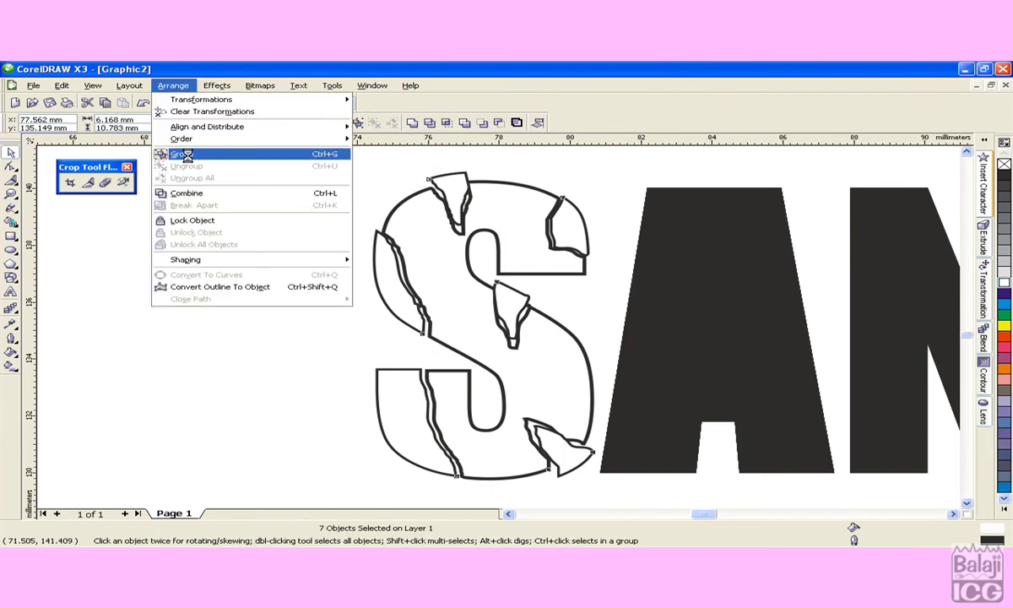
left_click(190, 161)
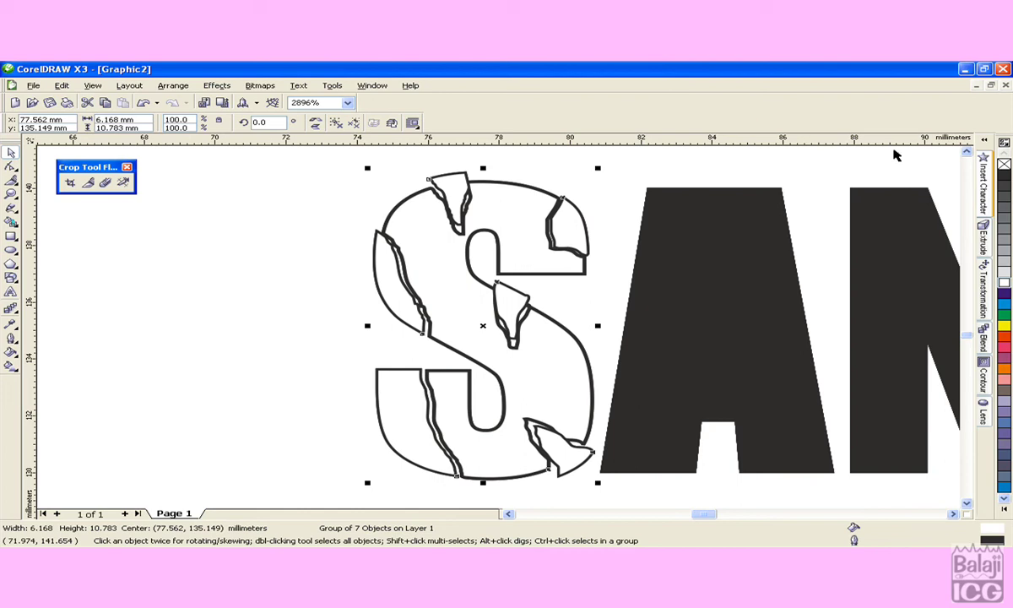
left_click(1003, 174)
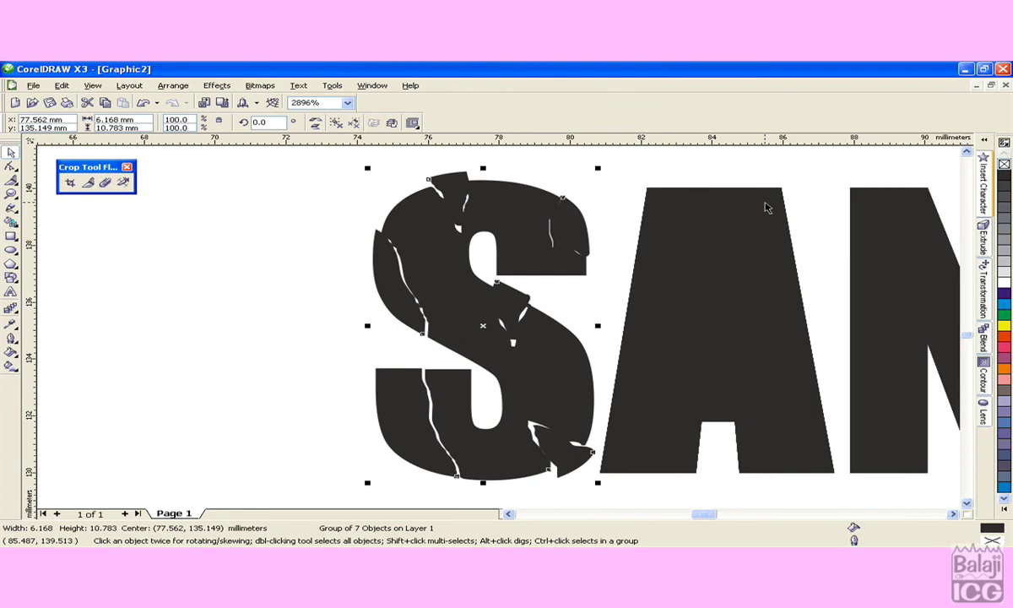
Send the black S group back one level and offset it slightly up and right behind the white S.
left_click(182, 87)
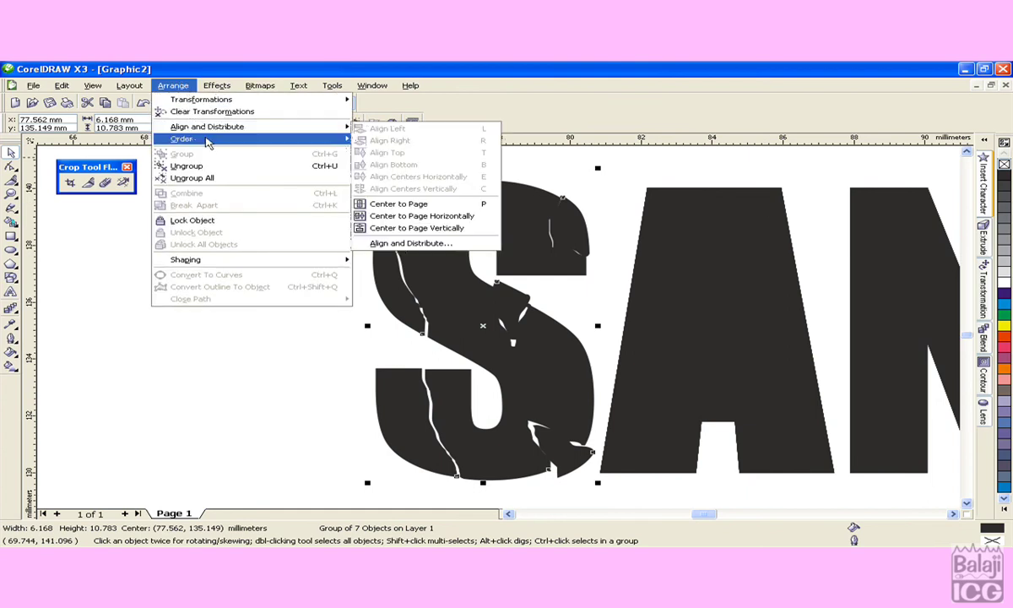
mouse_move(209, 144)
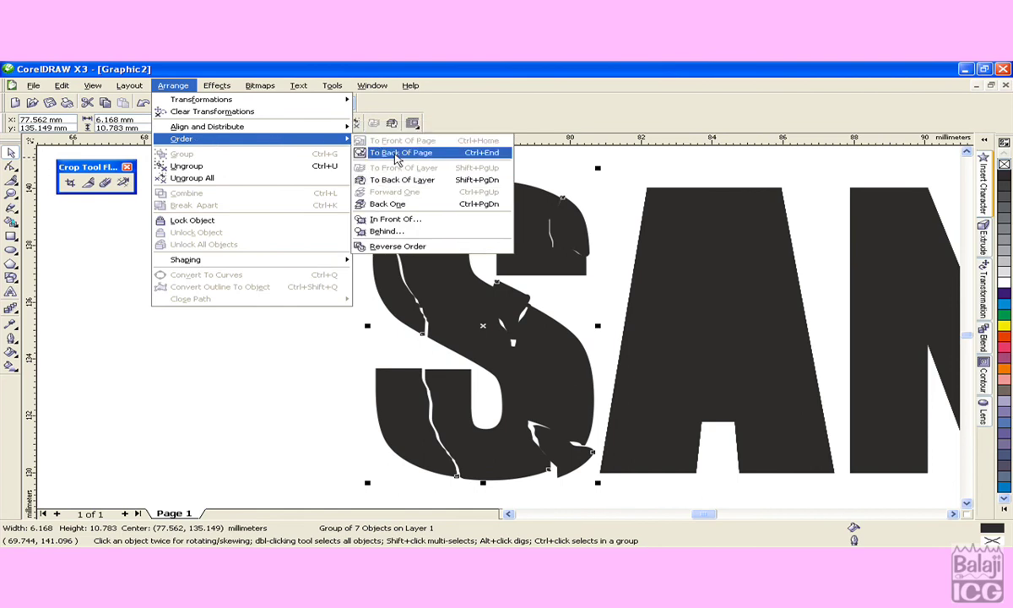
left_click(402, 208)
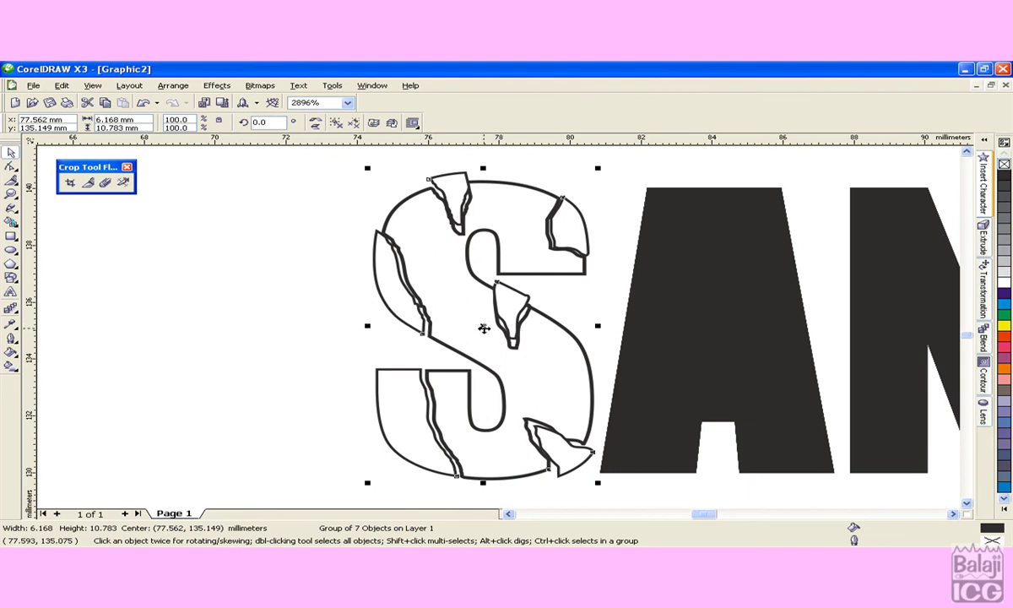
left_click_drag(481, 326, 483, 320)
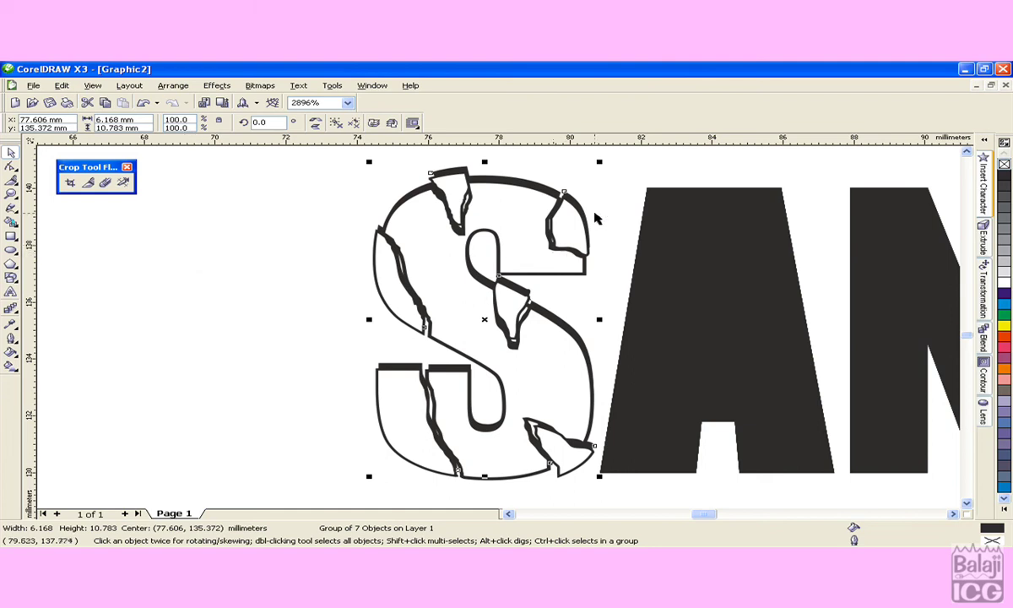
left_click(282, 324)
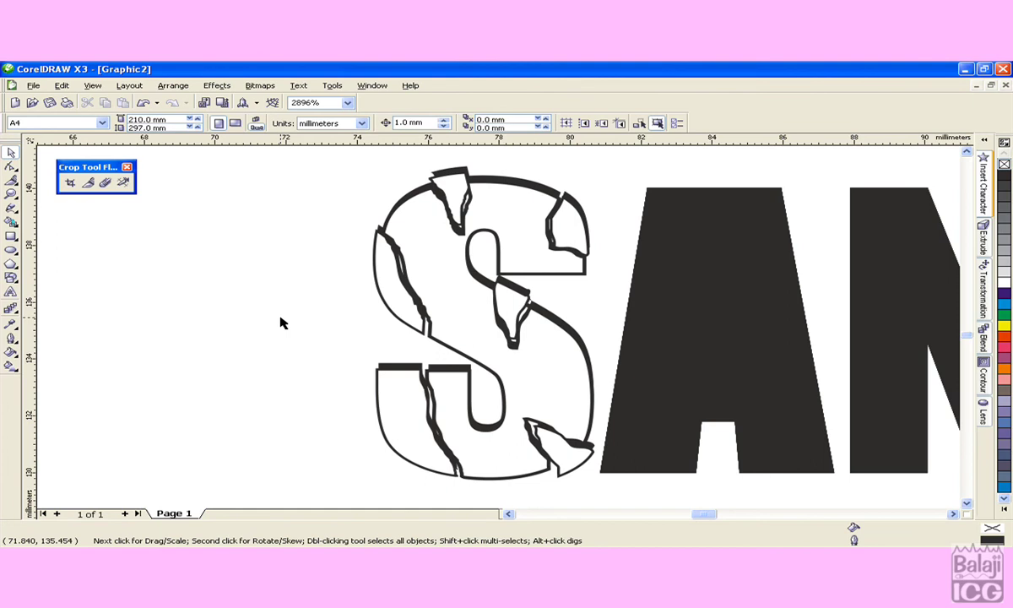
Combine the letter A's outer shape with its inner triangle to cut out the counter.
left_click(763, 344)
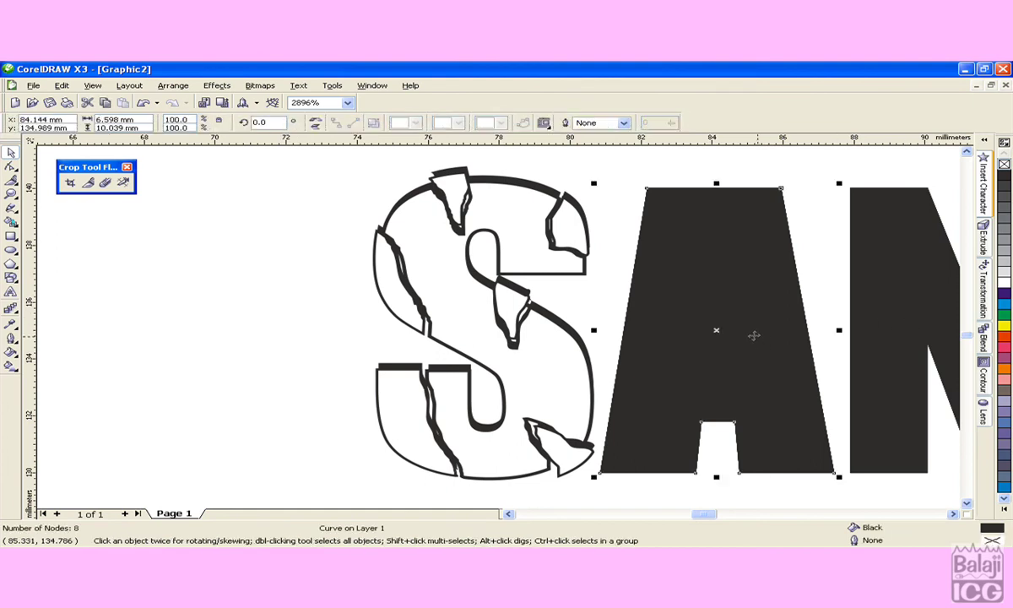
key("Escape")
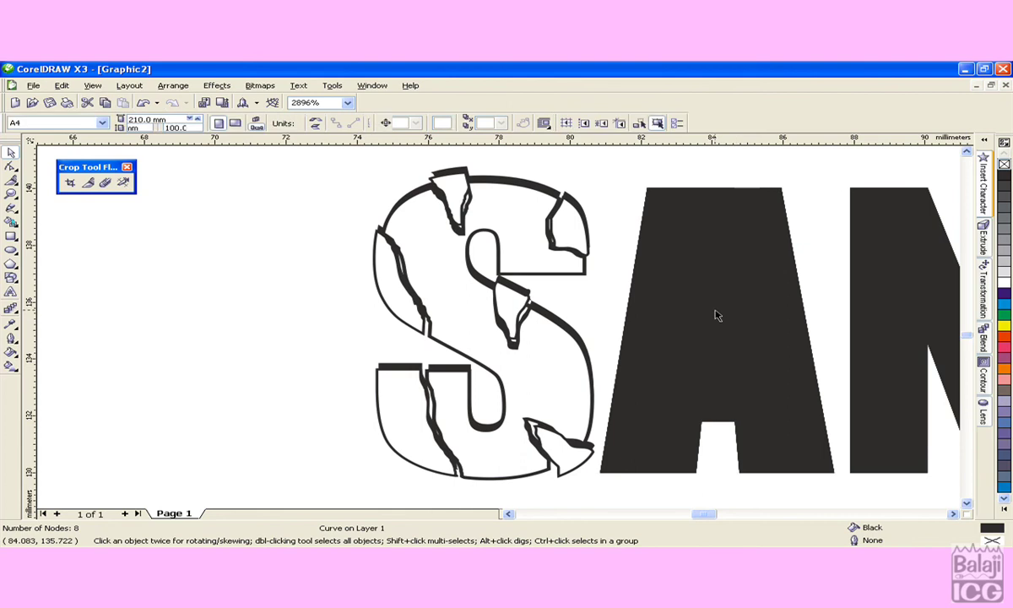
left_click_drag(591, 172, 853, 506)
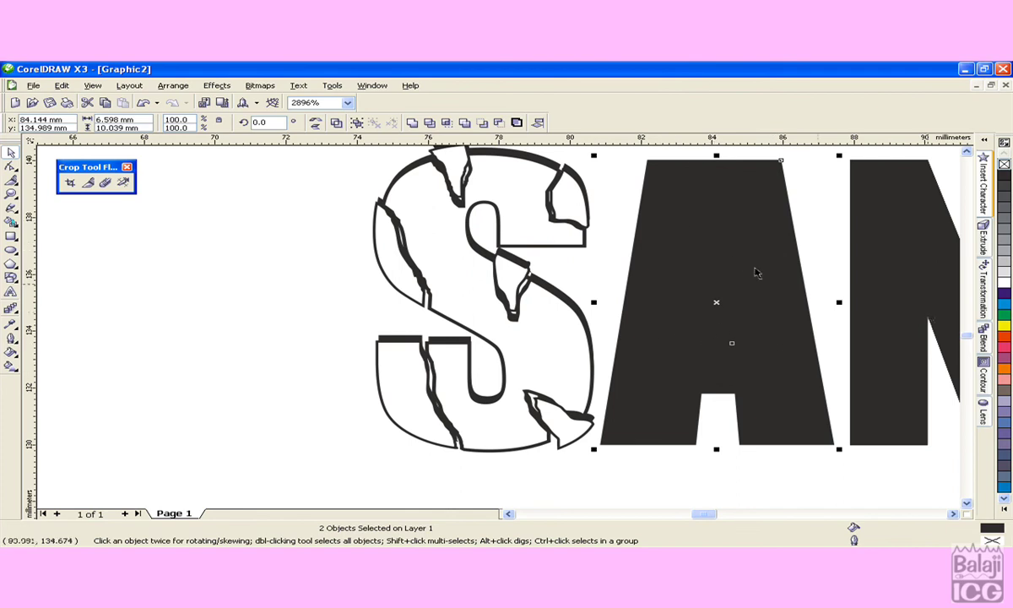
left_click(179, 87)
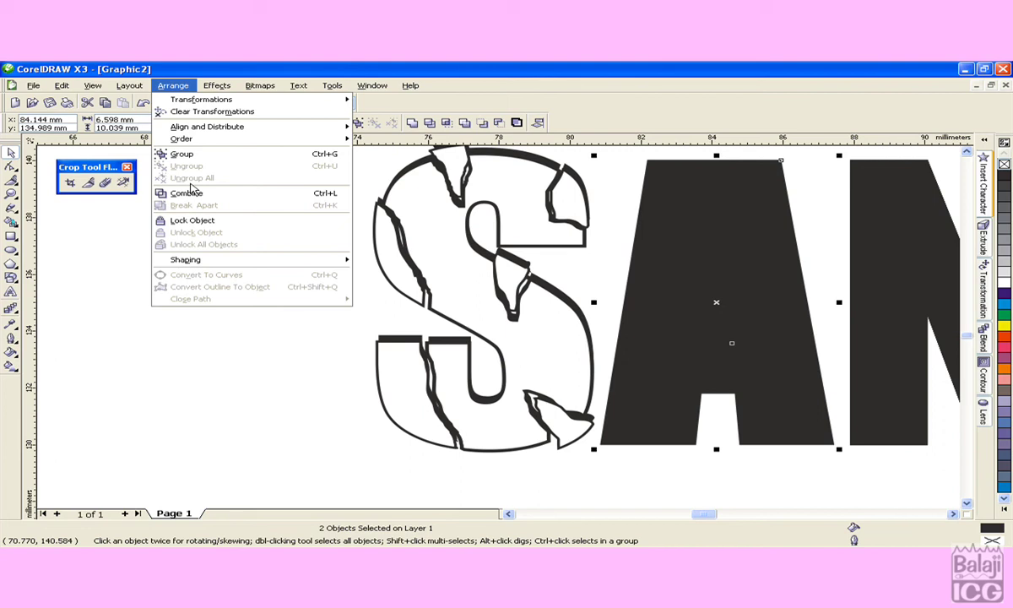
left_click(193, 195)
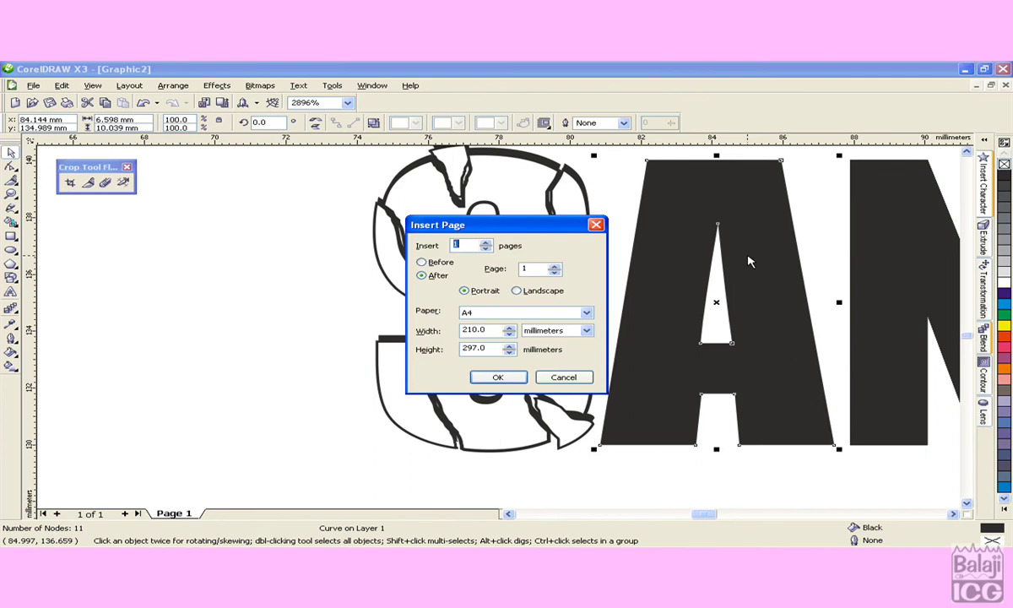
Insert one A4 portrait page after page 1 and place a text insertion point near the new page's middle.
key("Return")
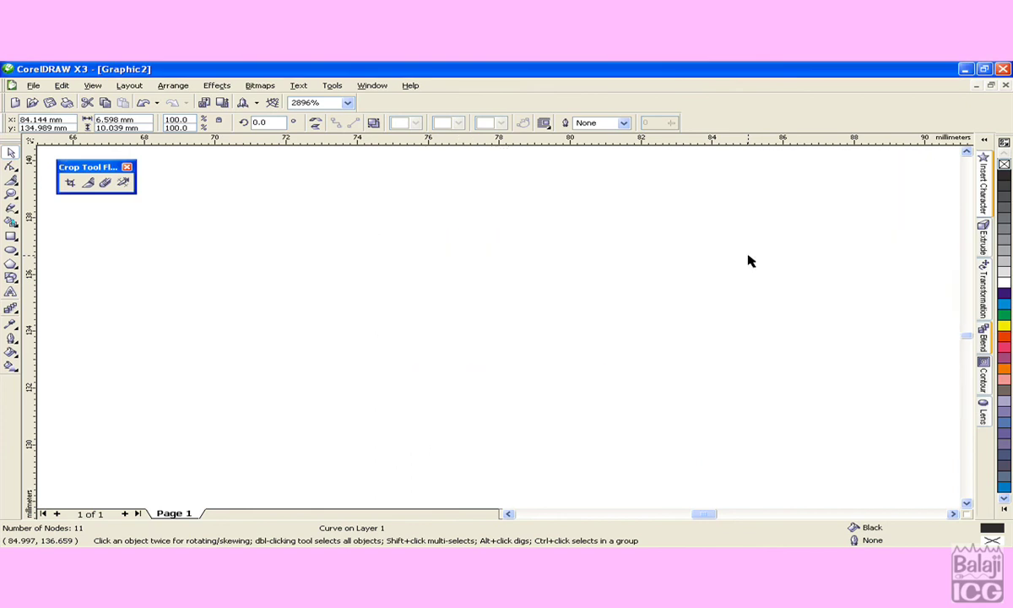
left_click(12, 292)
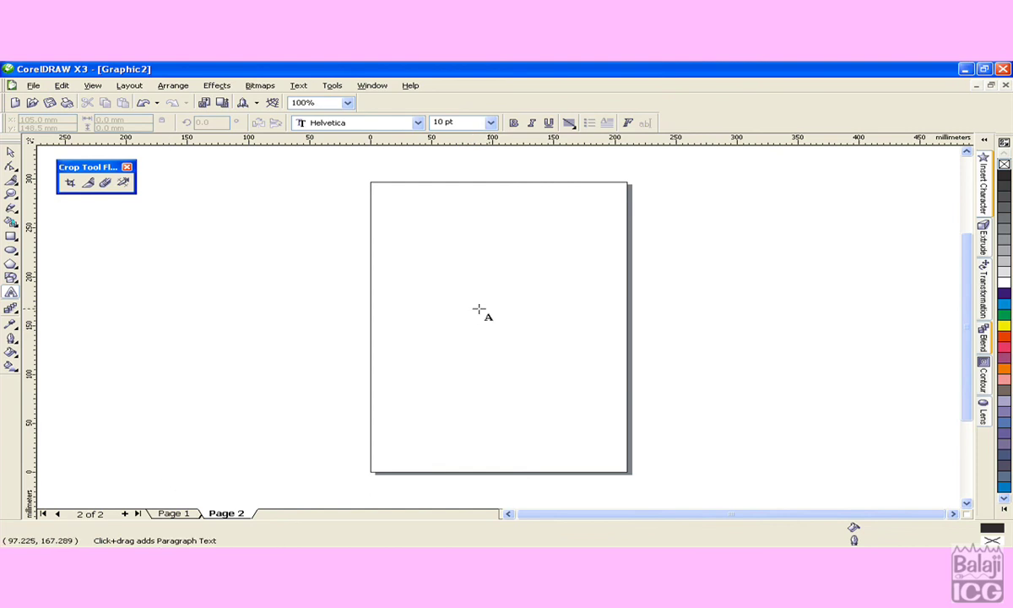
key("F2")
left_click_drag(401, 285, 597, 353)
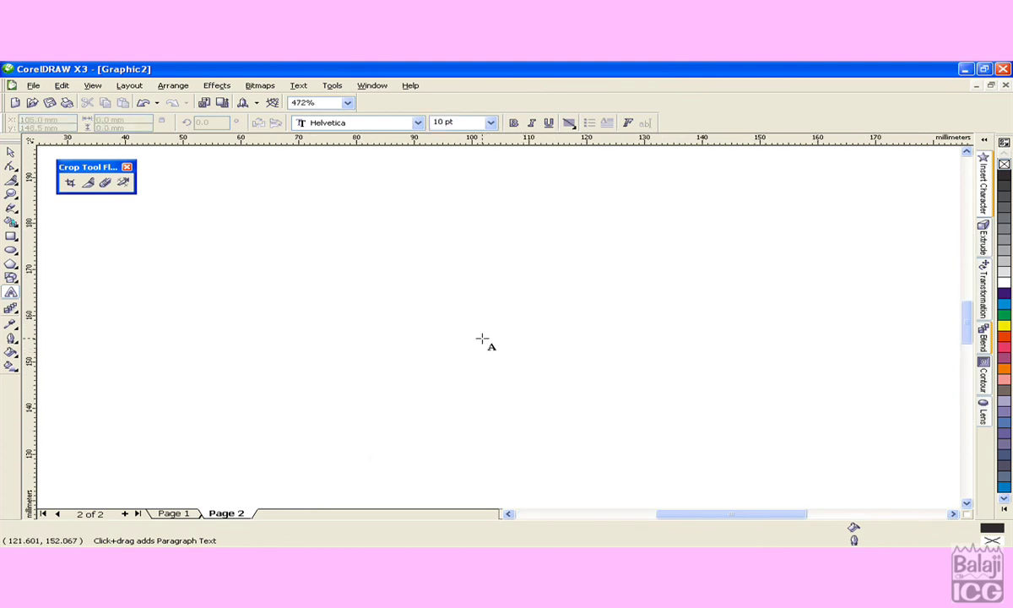
left_click(497, 314)
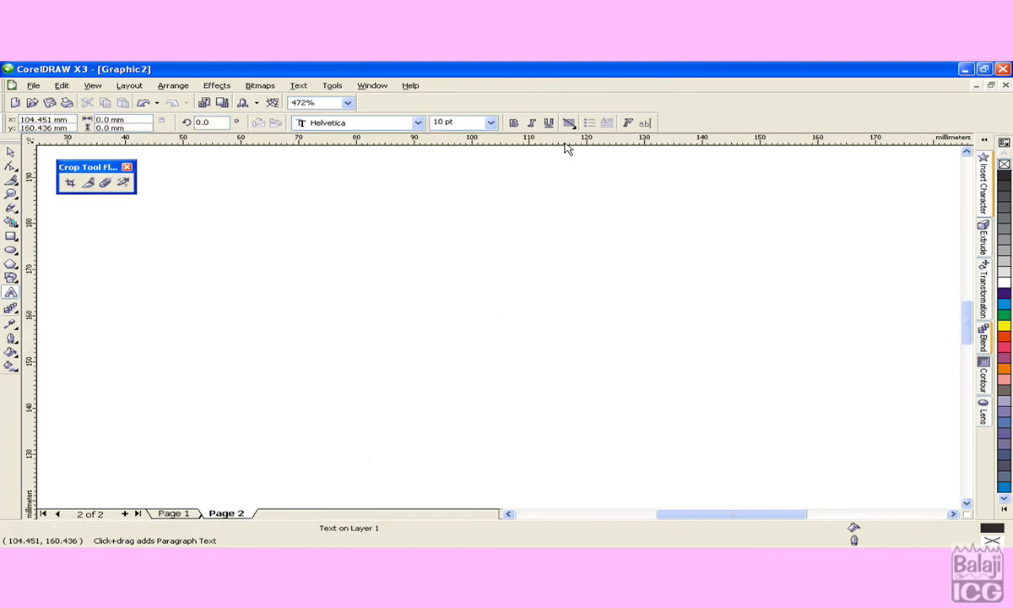
Set the new text's font to SHREE-TAM-1316, its alignment to Center and its size to 36 pt.
left_click(413, 122)
left_click(417, 124)
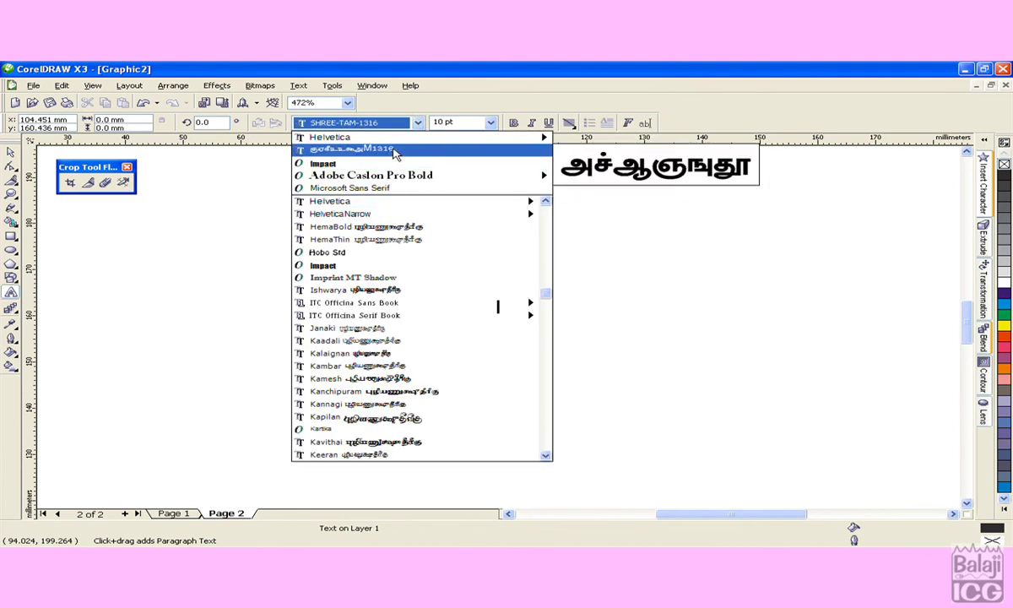
left_click(390, 152)
left_click(570, 124)
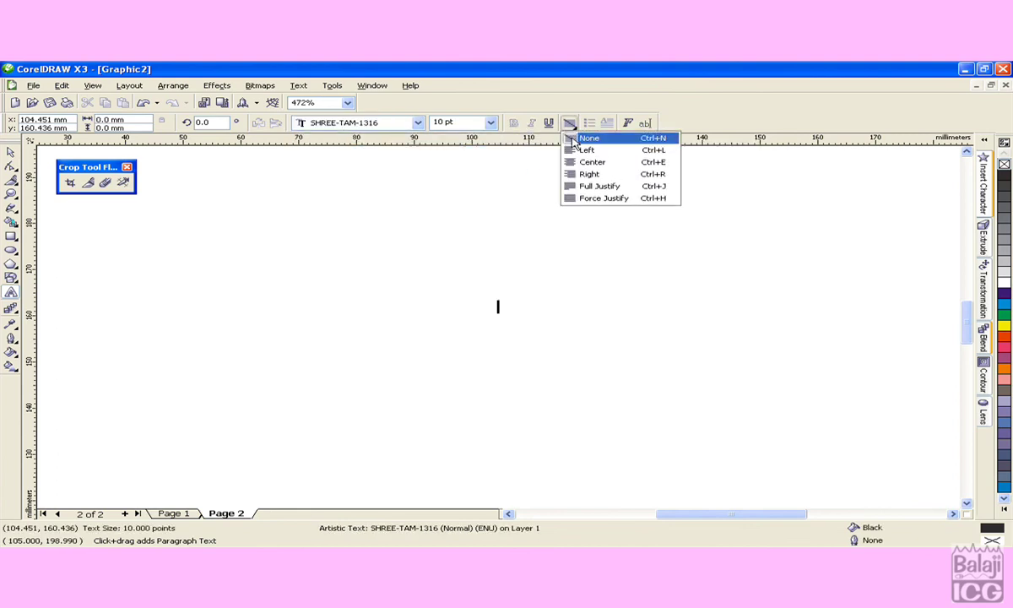
left_click(499, 133)
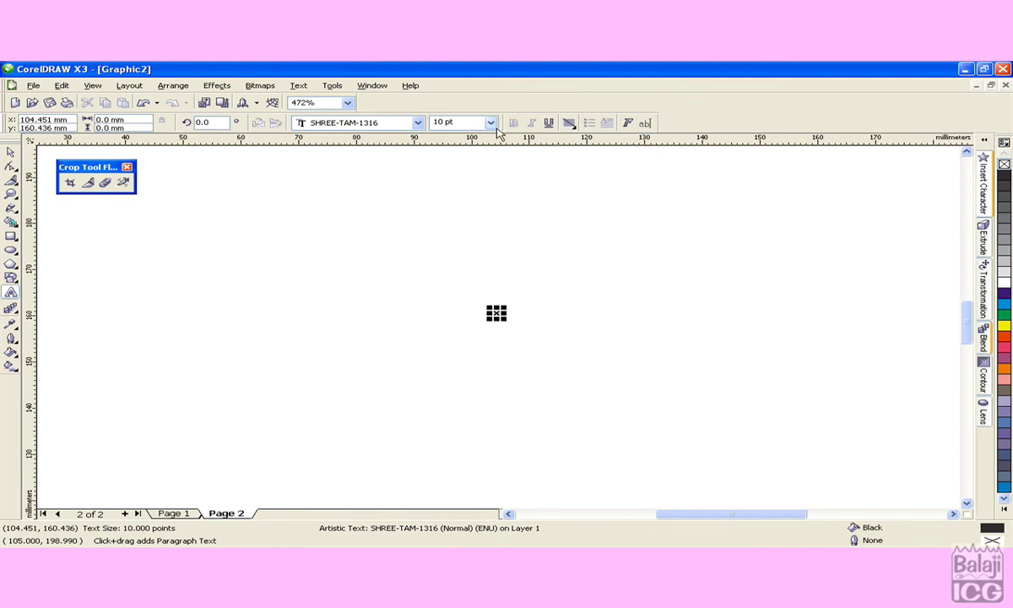
left_click(491, 124)
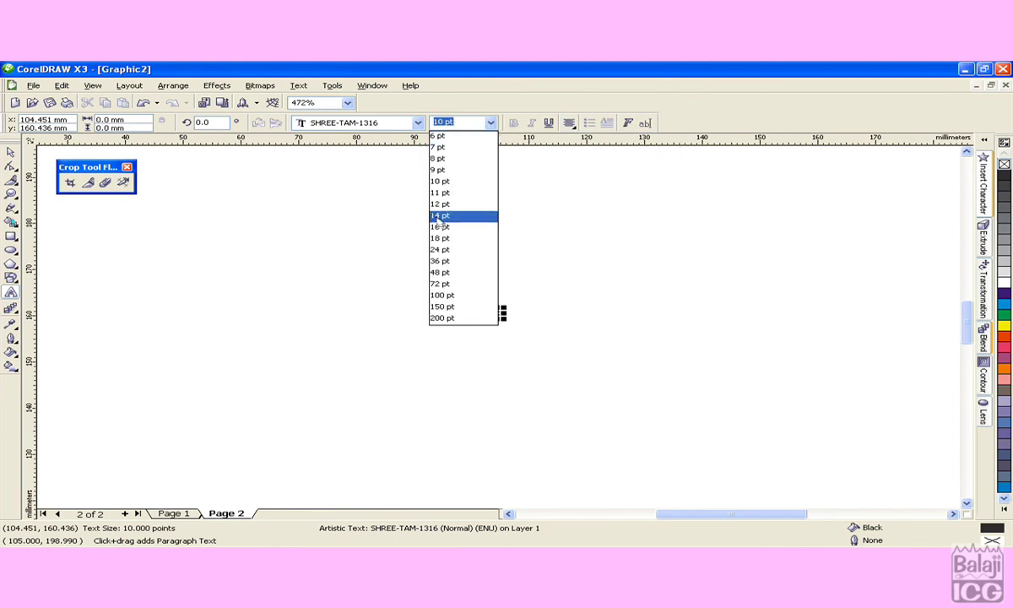
left_click(452, 262)
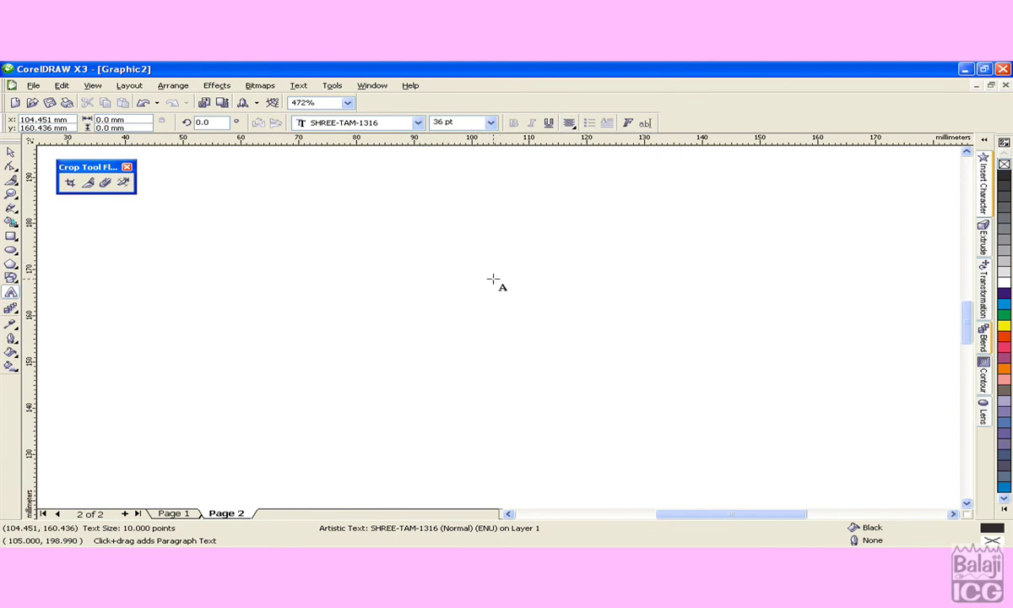
Enter the artistic text "சங்கமம்" at the insertion point and finish text editing.
left_click(507, 284)
type("ச")
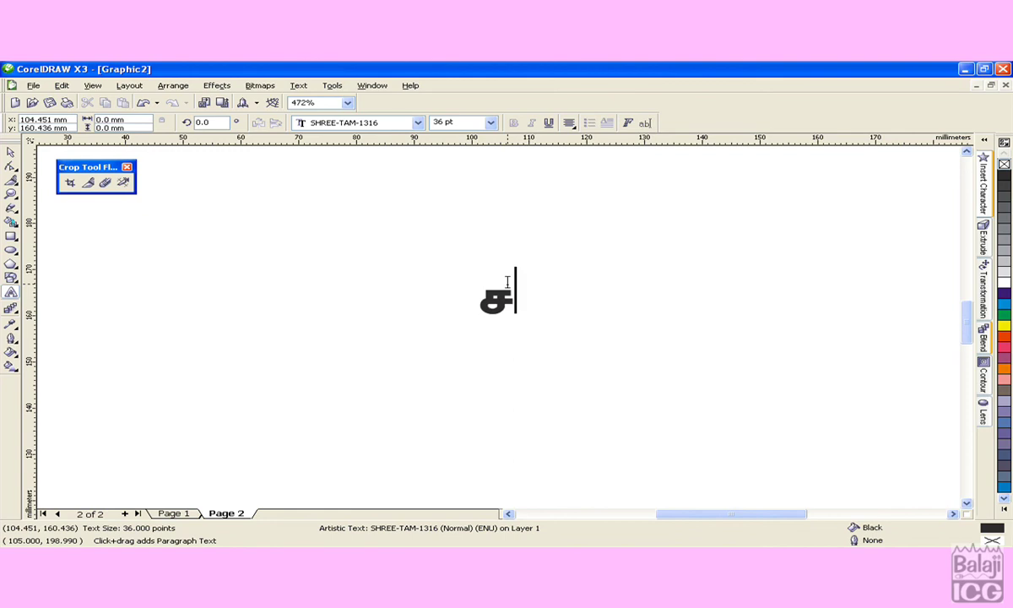
type("ங்கமம்")
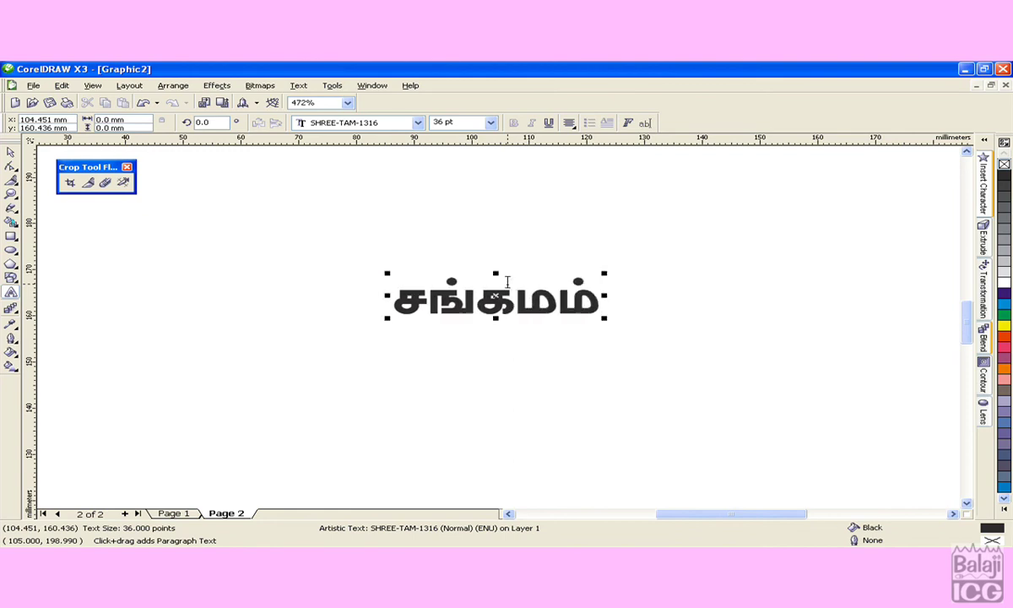
left_click(10, 153)
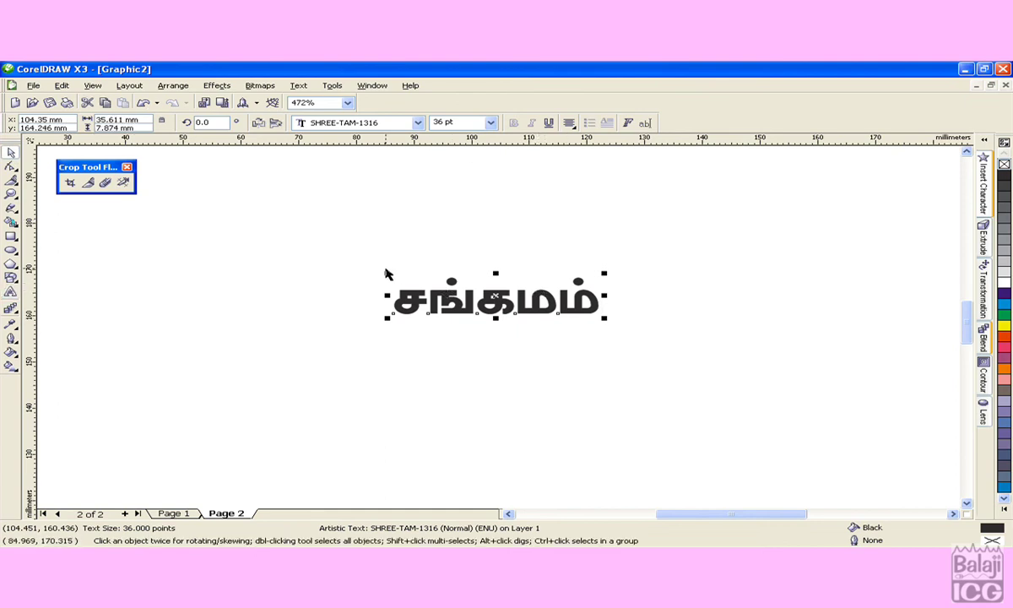
Replace the floating crop tools with the shape editing tools and activate the Smudge Brush for the Tamil text.
key("shift+F2")
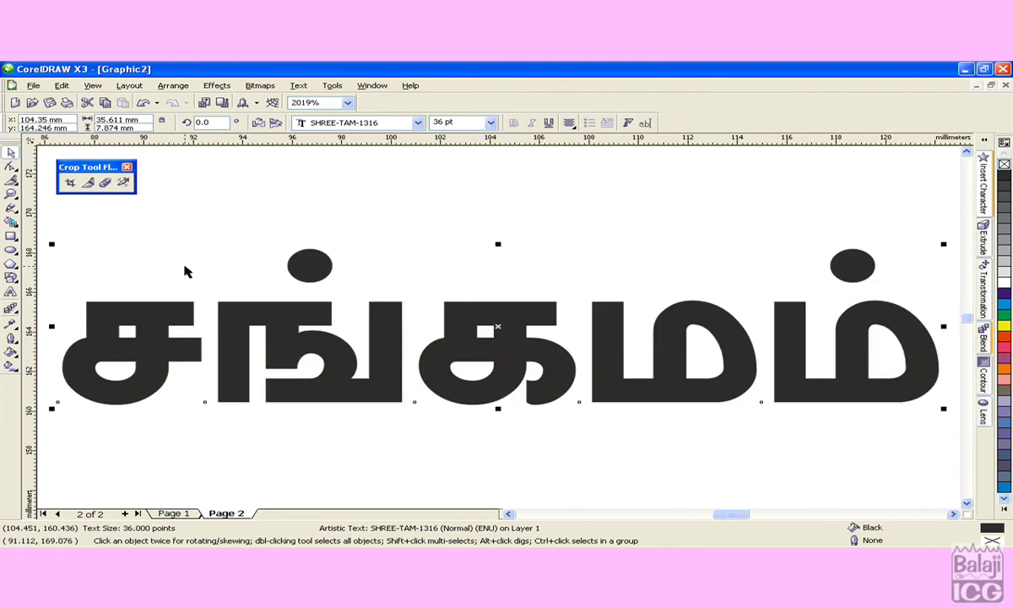
left_click(127, 168)
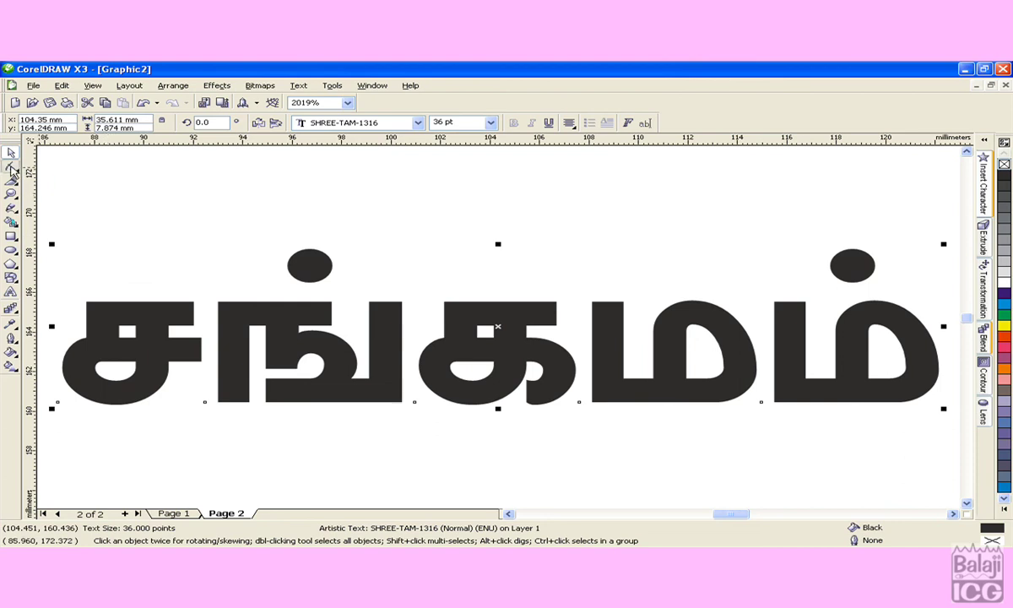
left_click(11, 167)
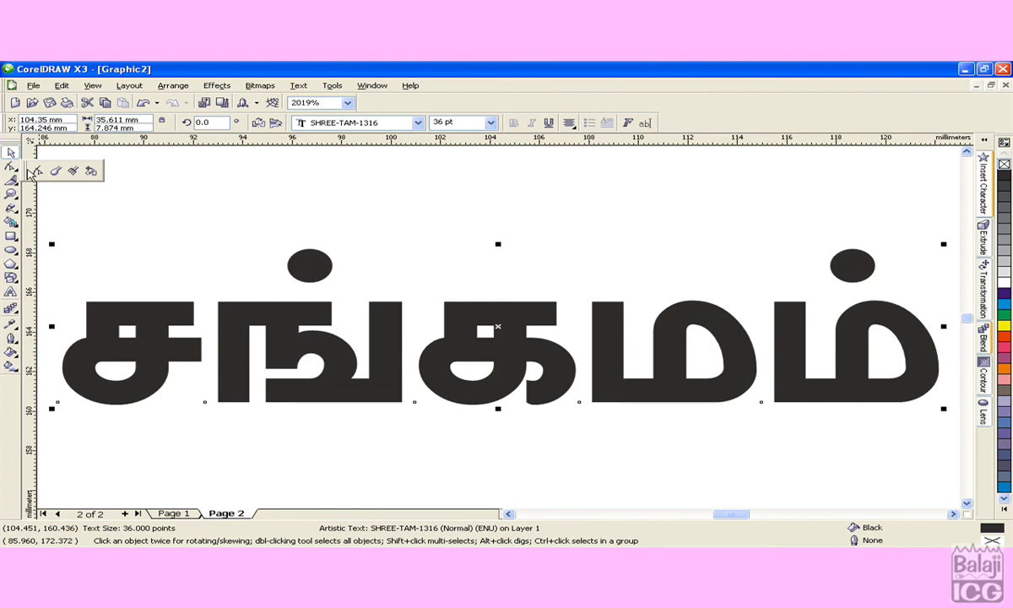
left_click_drag(29, 173, 49, 174)
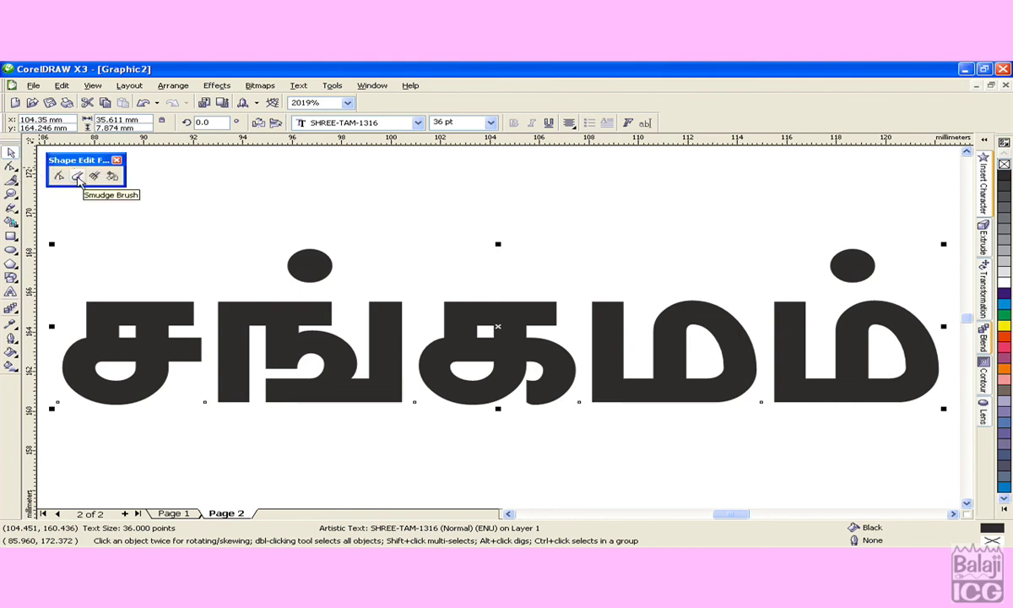
left_click(77, 177)
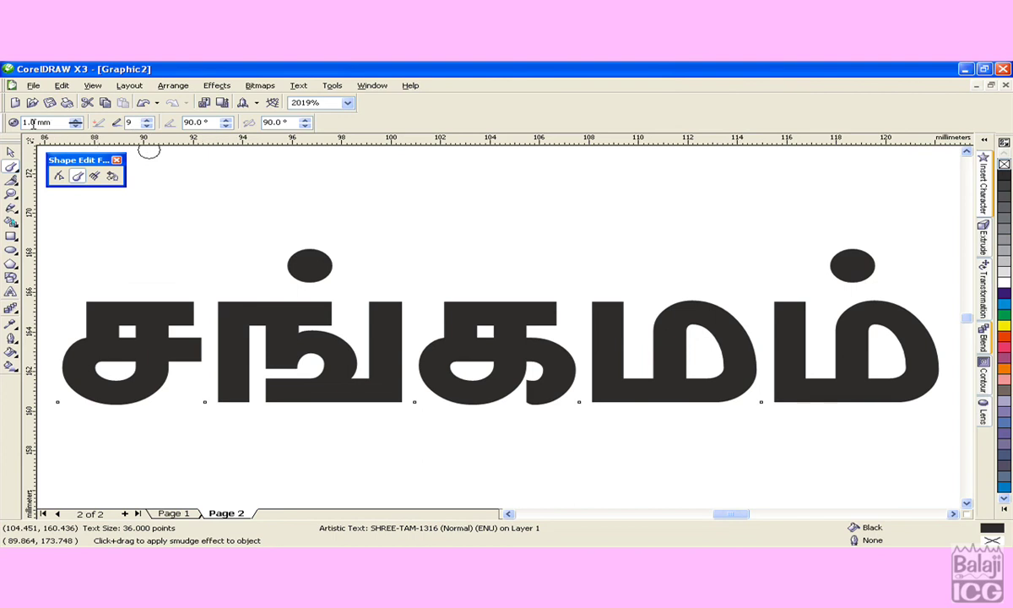
Try to set the Smudge Brush's nib size to 0.5 mm.
left_click_drag(53, 122, 21, 123)
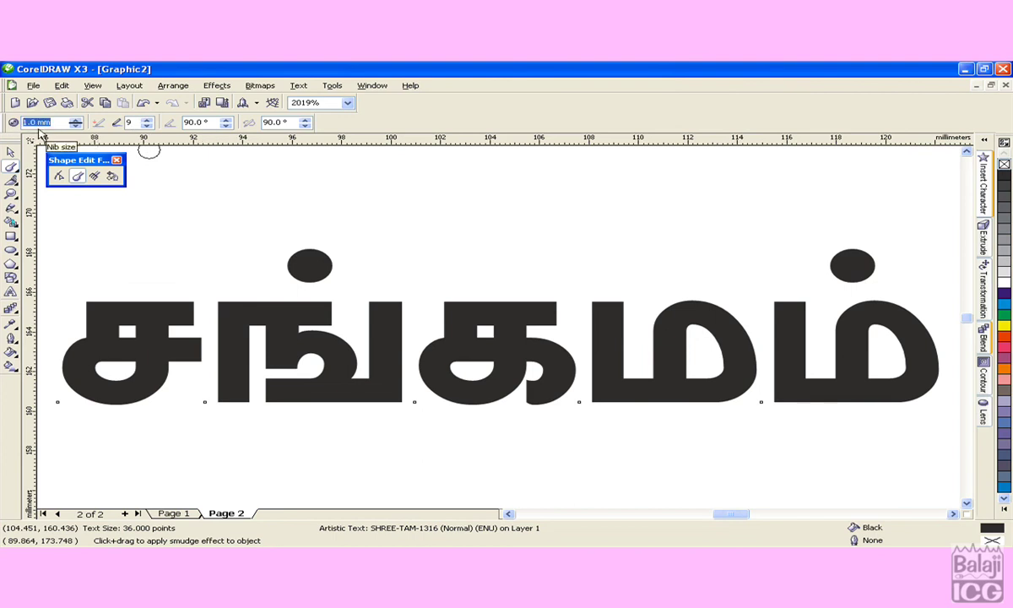
type(".5")
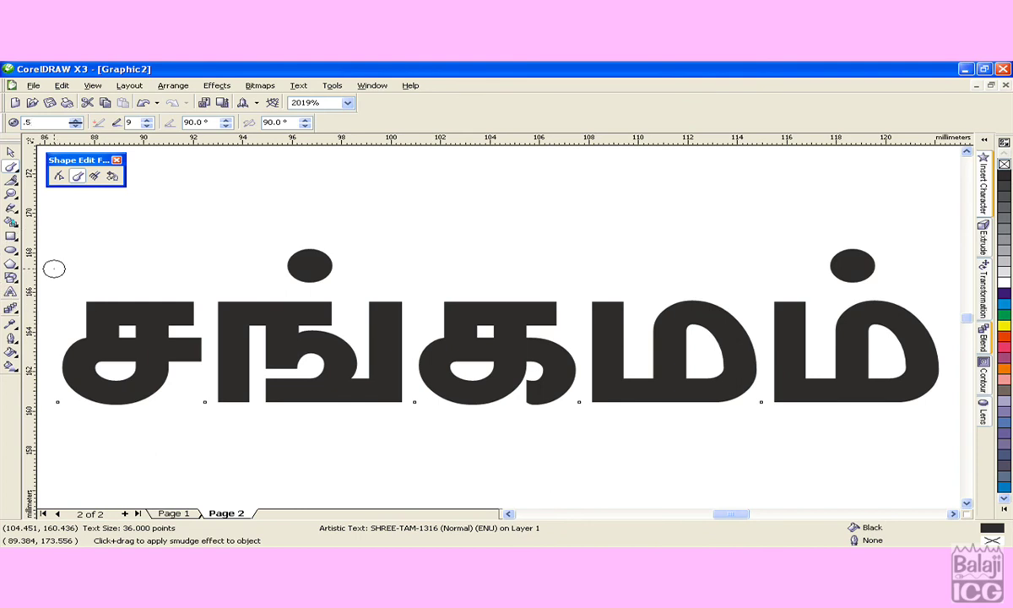
key("Return")
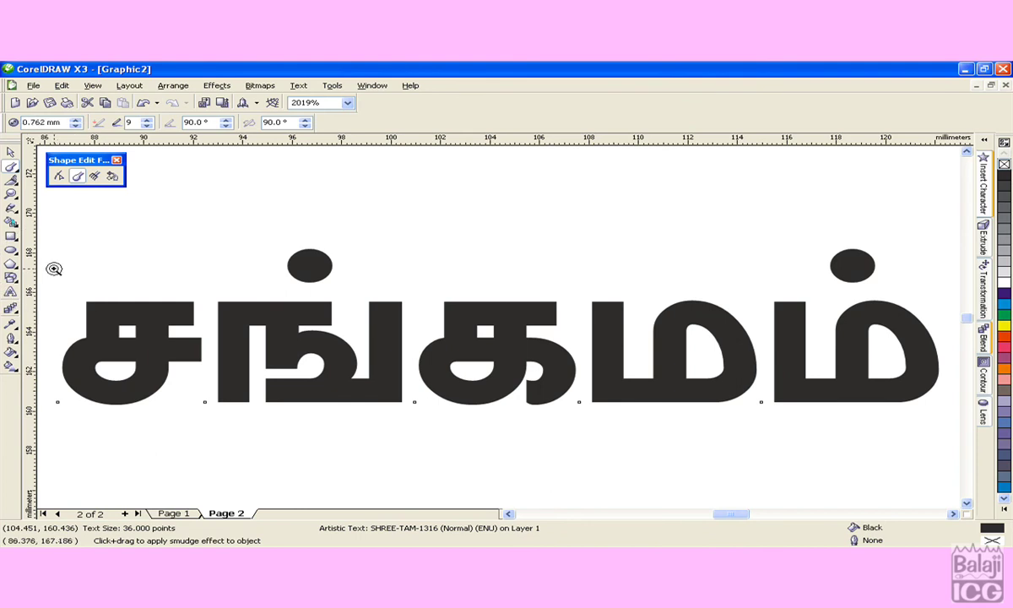
left_click_drag(53, 268, 190, 380)
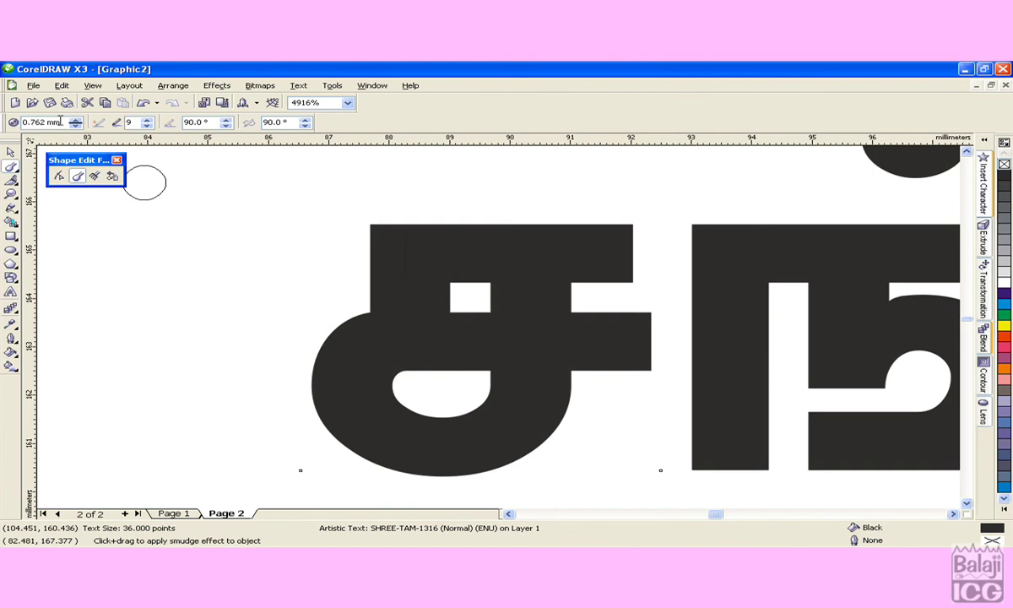
double_click(60, 121)
type(".5")
key("Return")
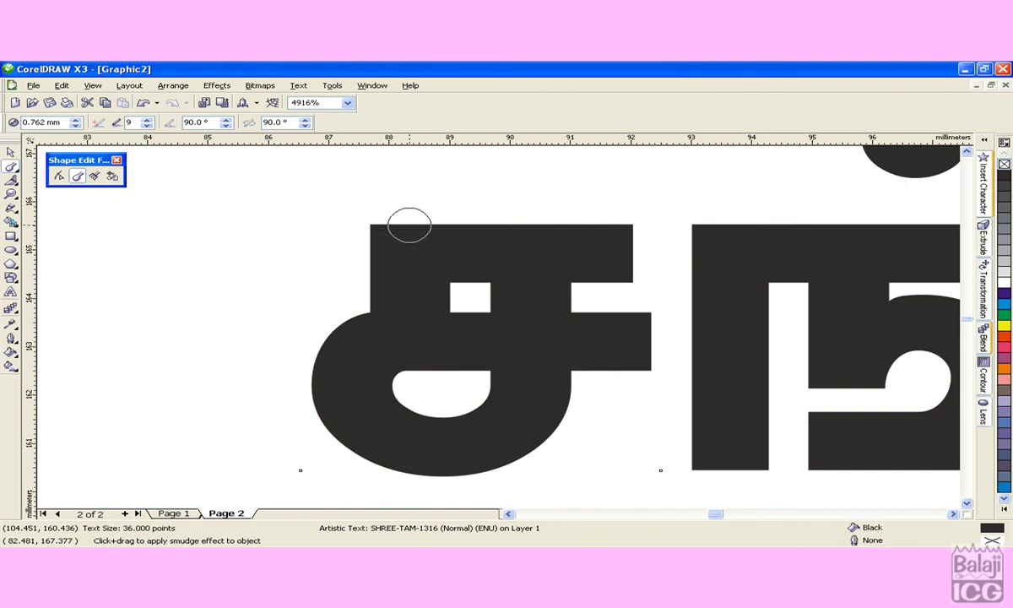
Convert the Tamil text to editable curves for use with the Smudge Brush.
left_click(410, 227)
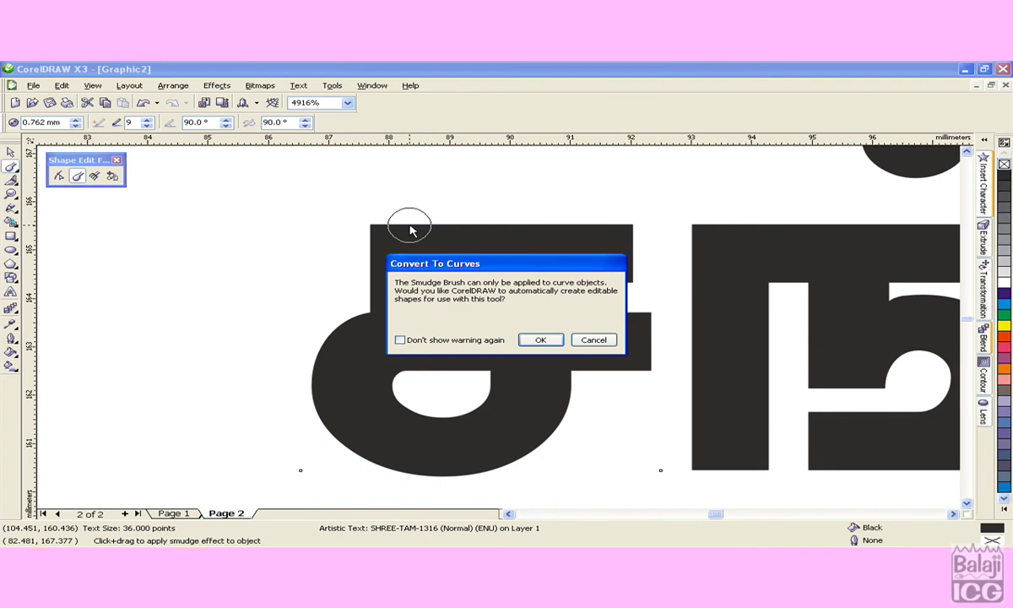
left_click(535, 340)
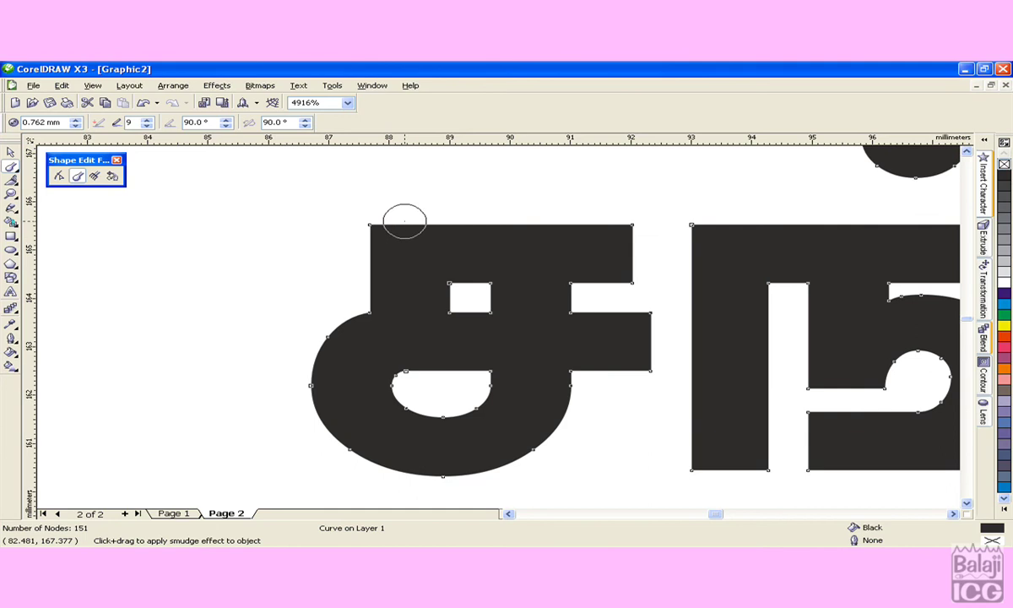
Try smudging a deep notch into the top edge of the first letter and undo the stroke.
left_click_drag(404, 221, 423, 258)
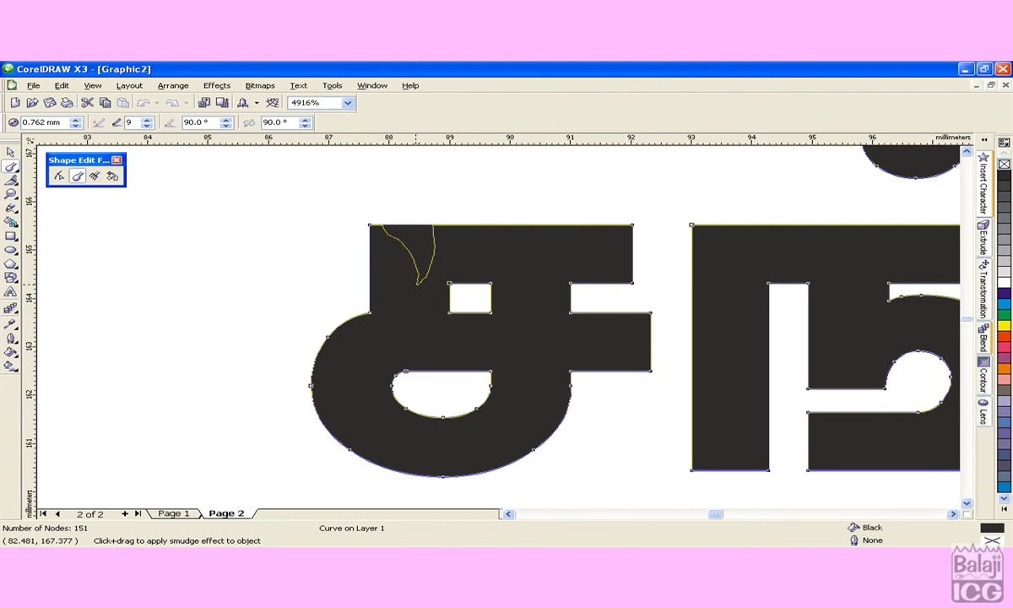
left_click_drag(418, 281, 419, 284)
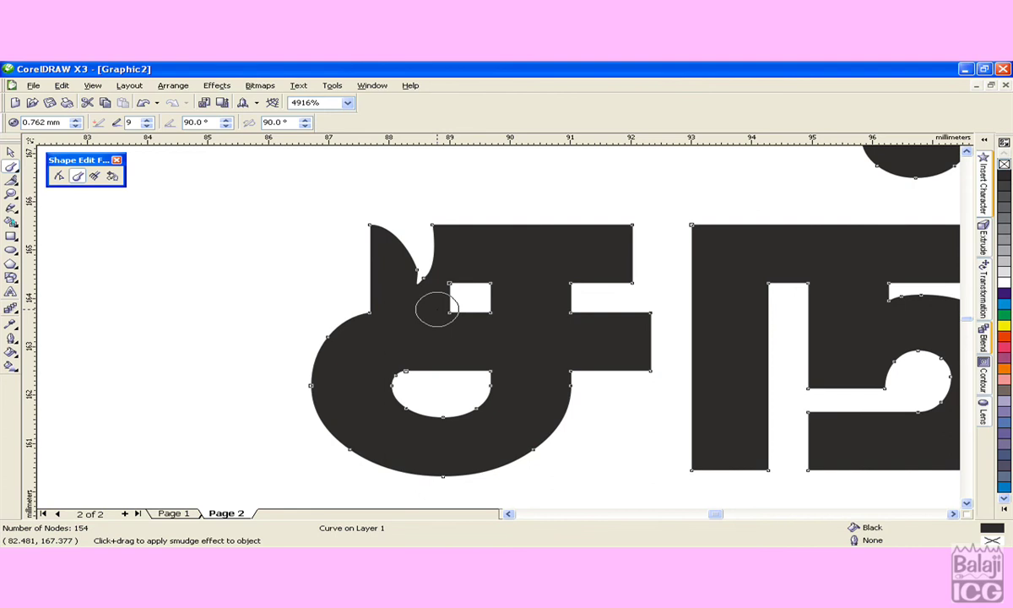
key("ctrl+z")
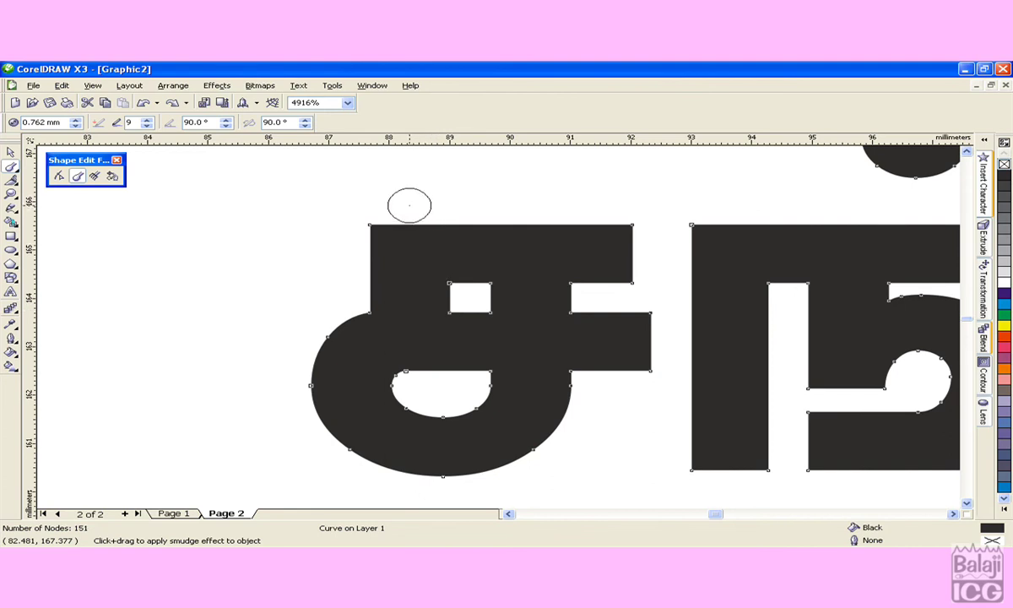
Smudge two notches into the first letter's top edge and one into the right end of its upper bar.
left_click_drag(409, 205, 408, 268)
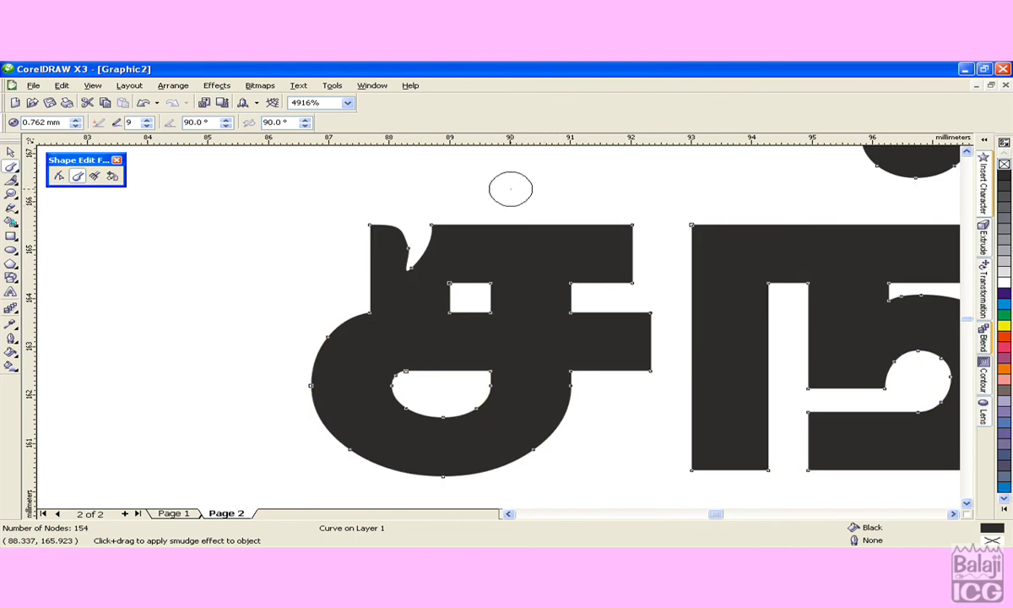
left_click_drag(518, 222, 539, 248)
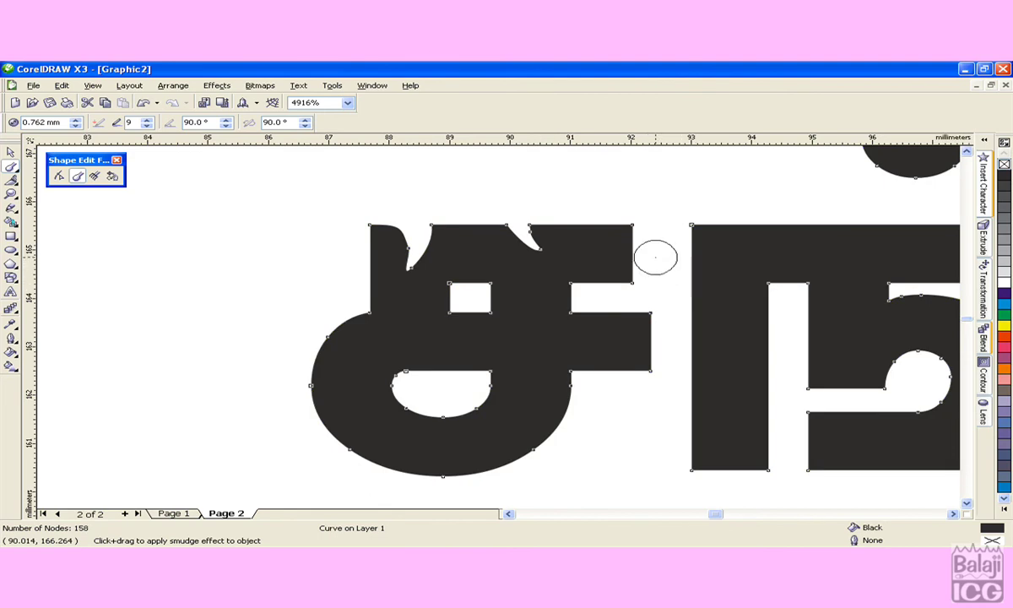
left_click_drag(659, 257, 600, 254)
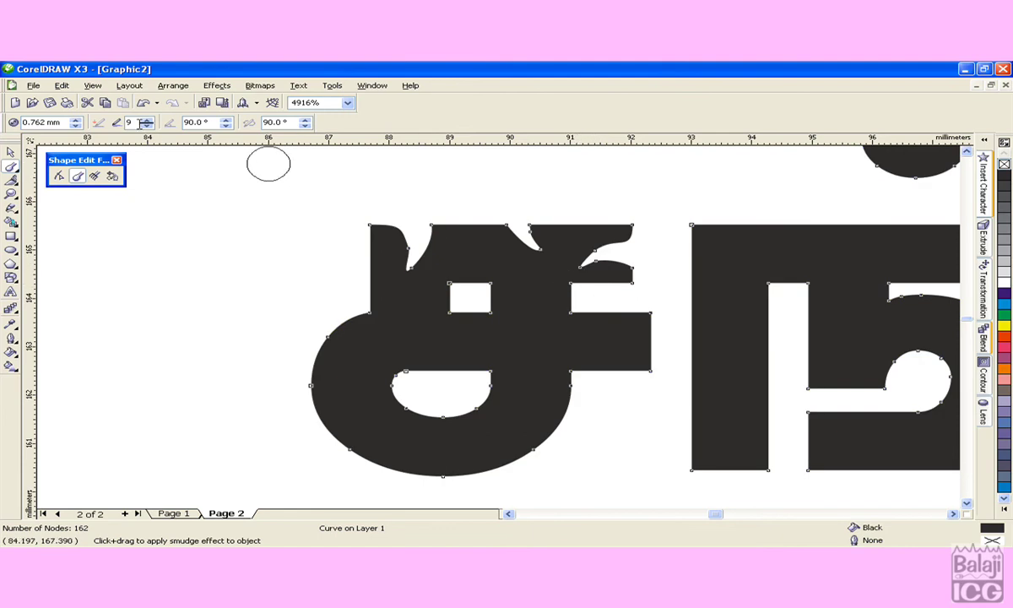
Set the Smudge Brush dryout to 10 and smudge notches into the first letter's lower bar and lower-right curve.
type("10")
key("BackSpace")
key("BackSpace")
type("9")
left_click(146, 121)
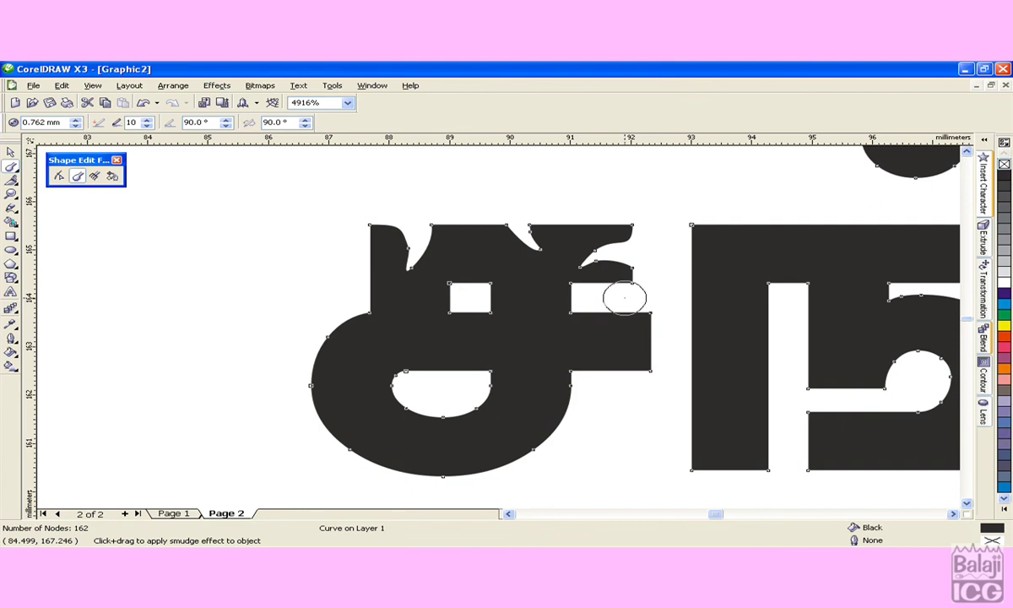
left_click_drag(624, 294, 614, 327)
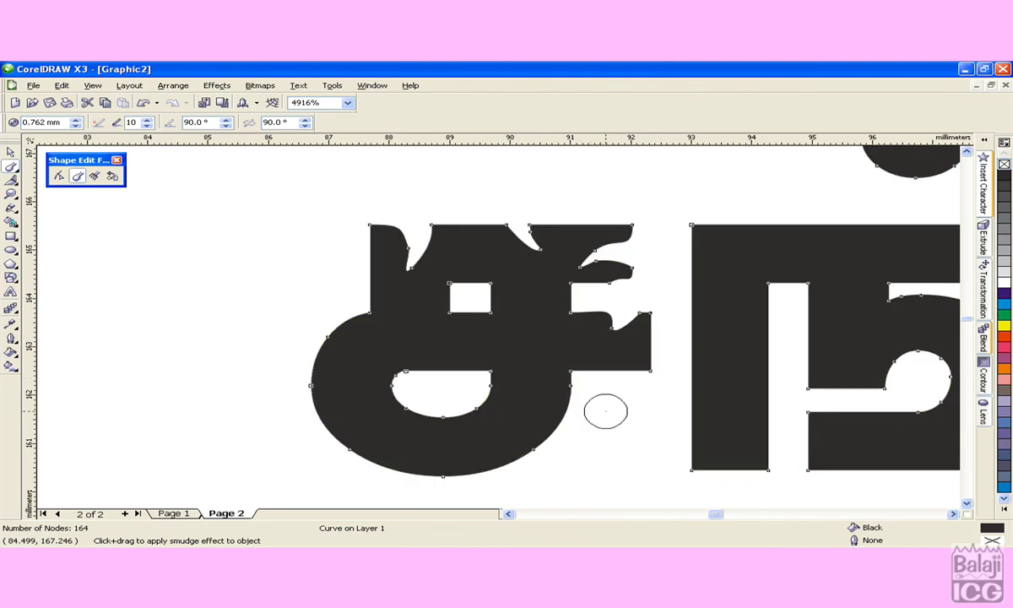
left_click_drag(590, 403, 560, 393)
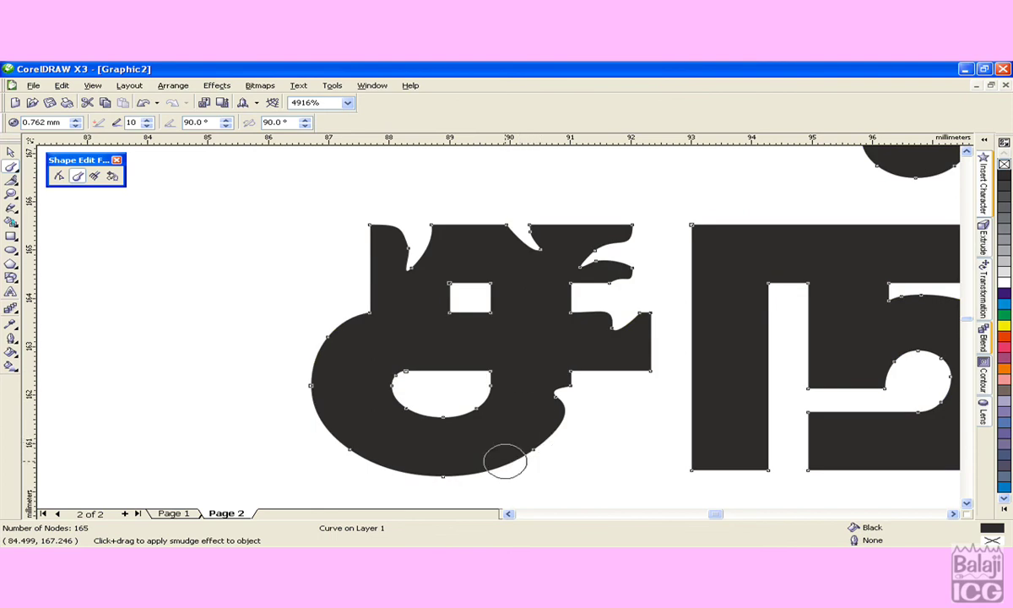
mouse_move(505, 461)
left_mouse_down()
mouse_move(505, 438)
mouse_move(511, 460)
left_mouse_up()
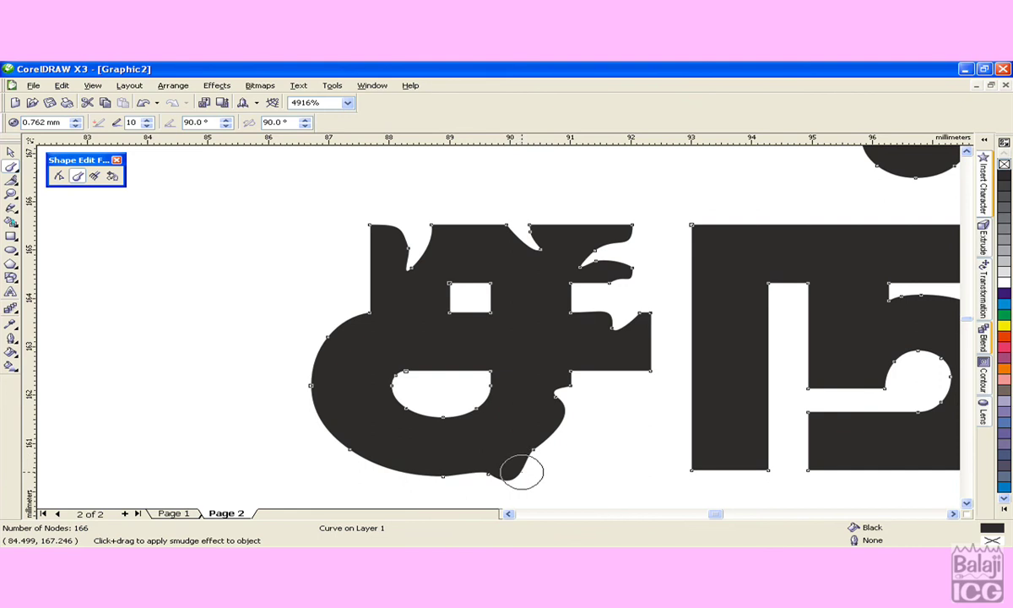
left_click_drag(520, 463, 504, 434)
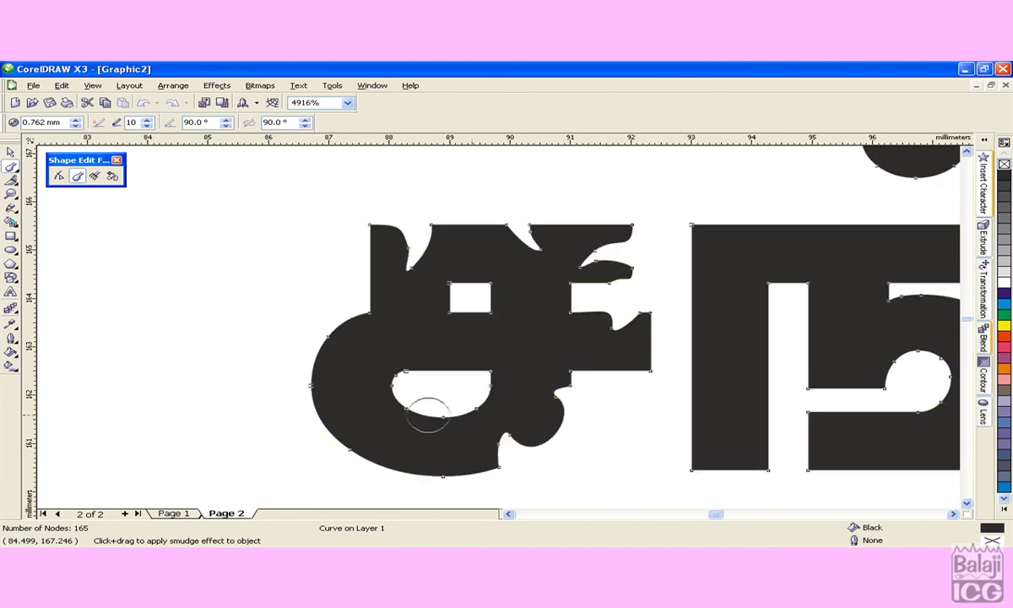
Smudge notches into the bottoms of the first letter's two counters and along its left and lower-left outer edges.
left_click_drag(432, 403, 420, 431)
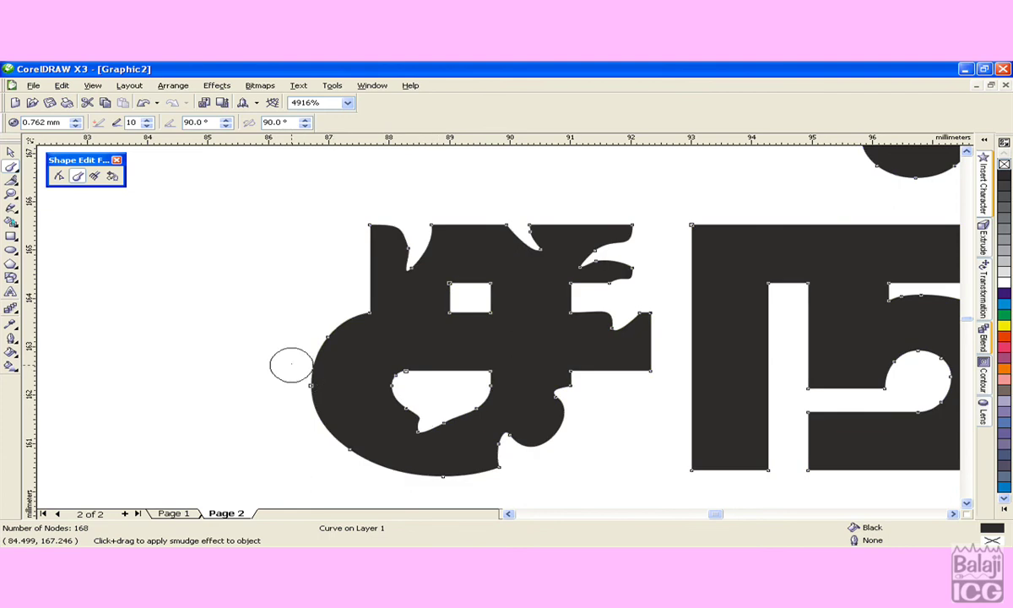
left_click_drag(285, 355, 285, 356)
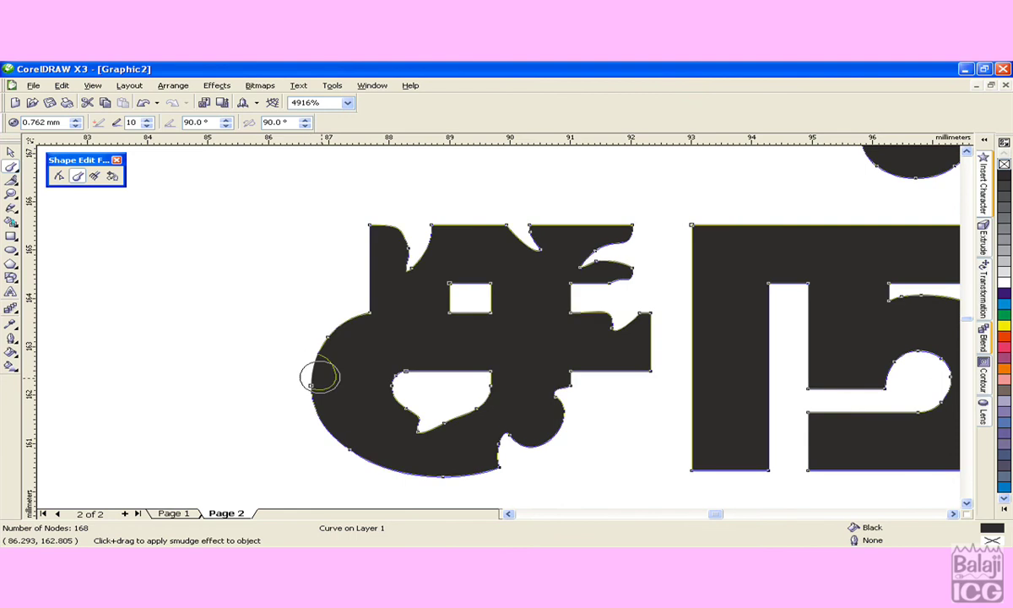
mouse_move(320, 378)
left_mouse_down()
mouse_move(328, 390)
mouse_move(331, 371)
left_mouse_up()
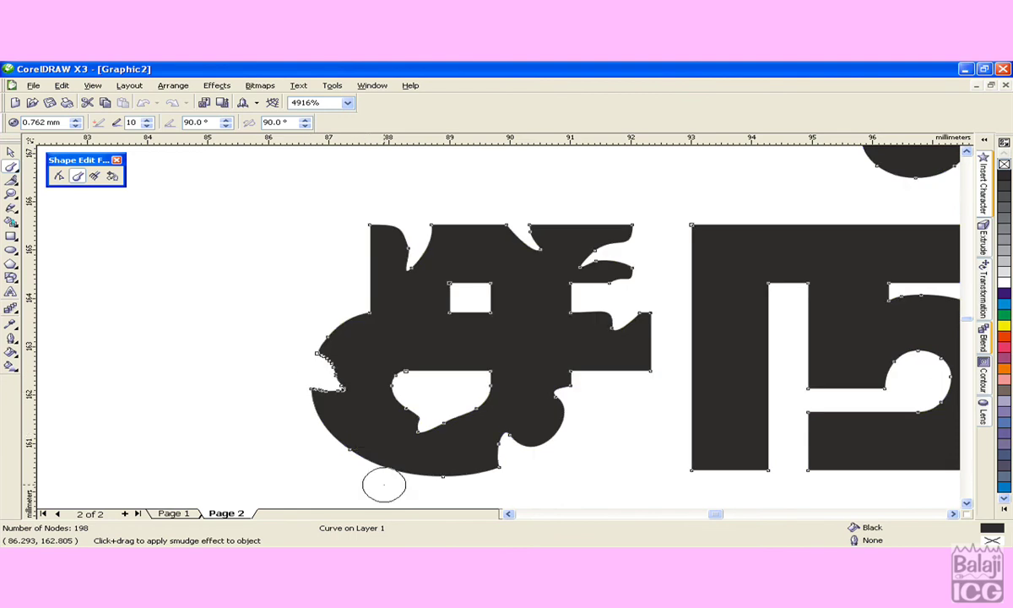
left_click_drag(374, 468, 371, 444)
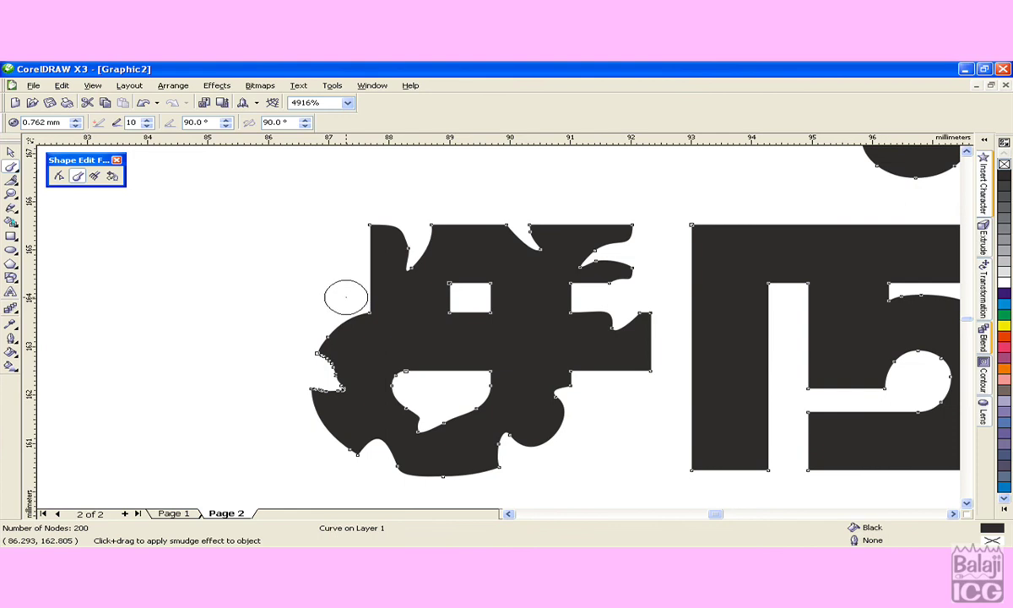
left_click_drag(346, 297, 387, 309)
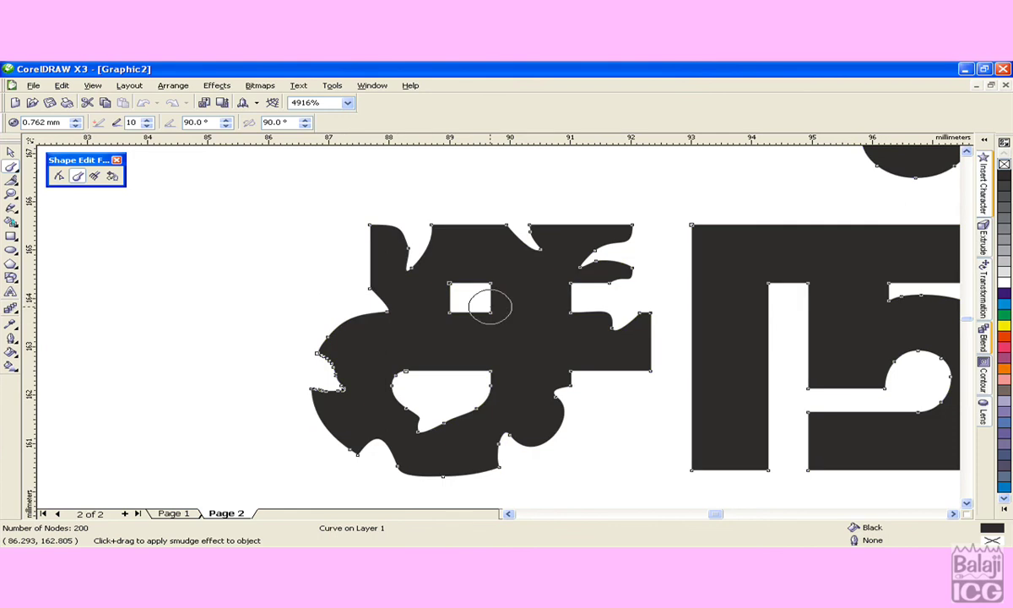
left_click_drag(468, 296, 458, 331)
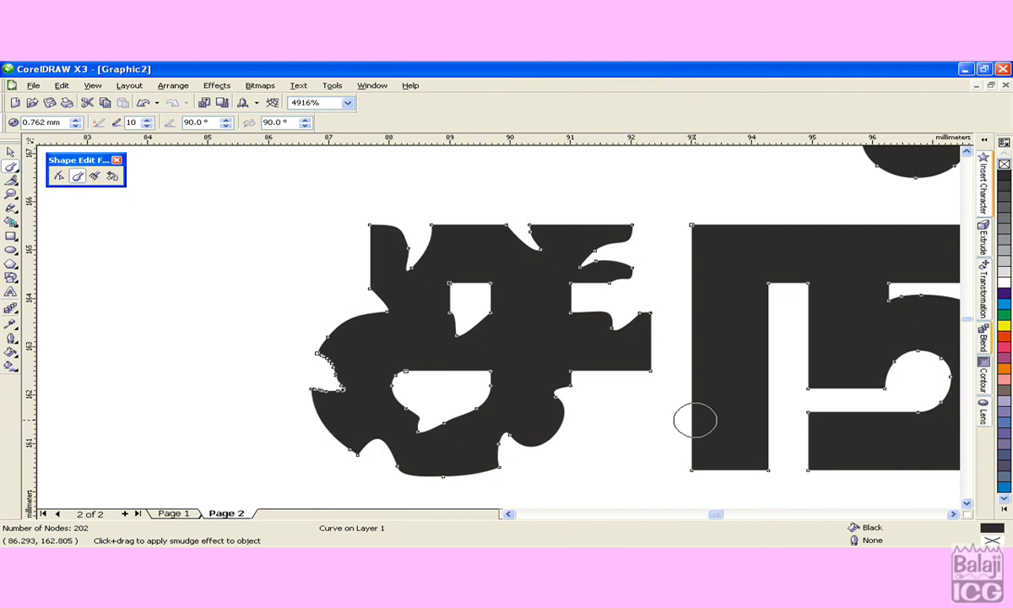
Smudge a notch into the second letter's top edge and two into the inner side of its left stem.
key("space")
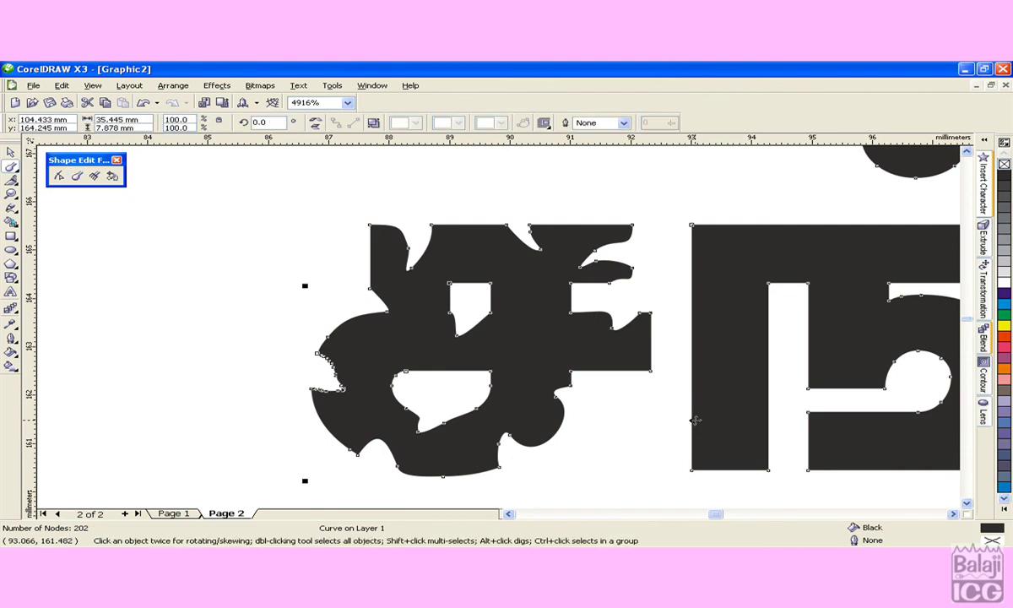
key("space")
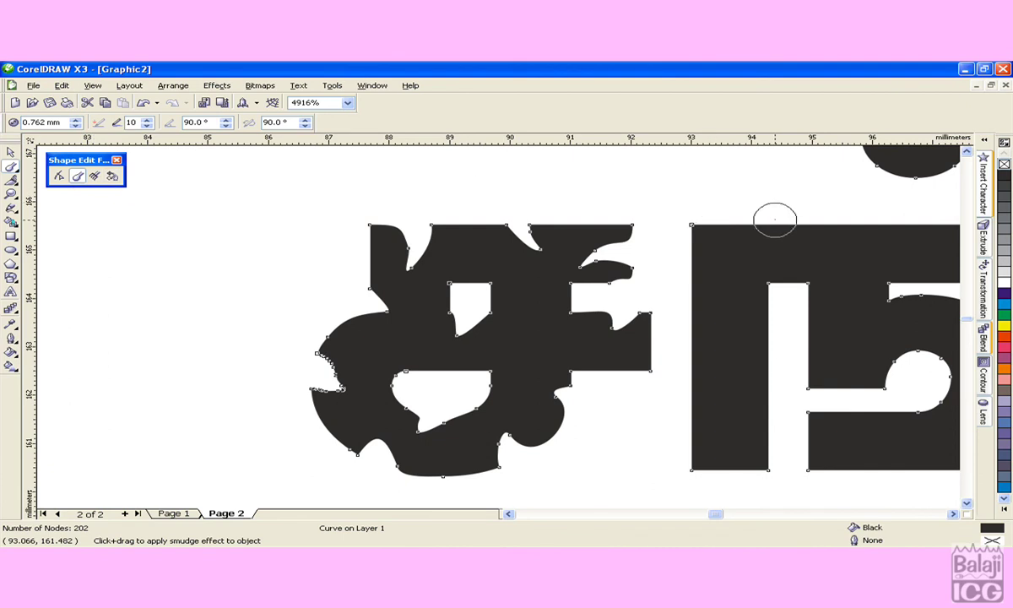
left_click_drag(776, 219, 768, 246)
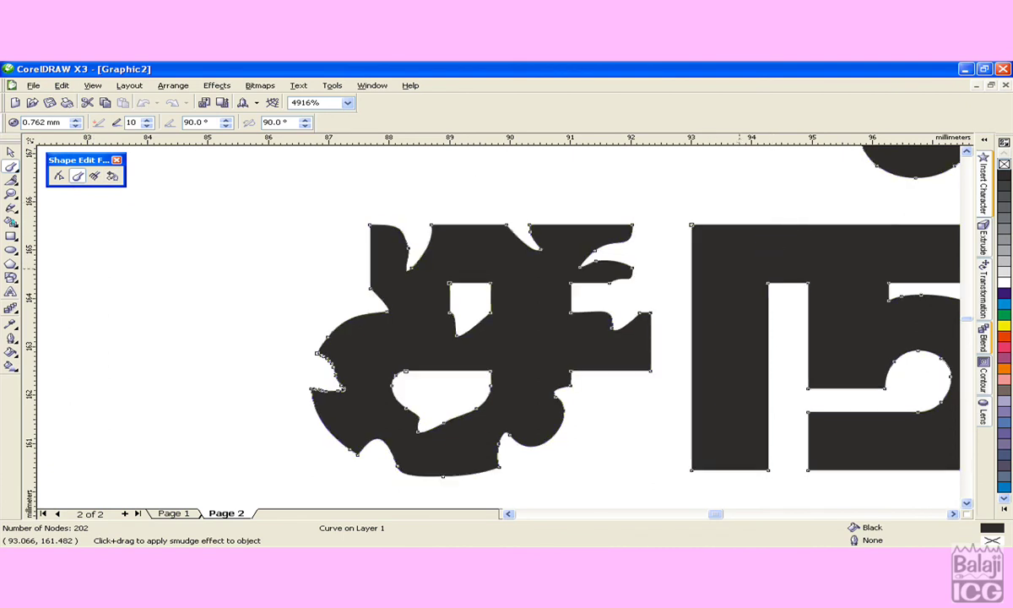
left_click_drag(789, 323, 762, 320)
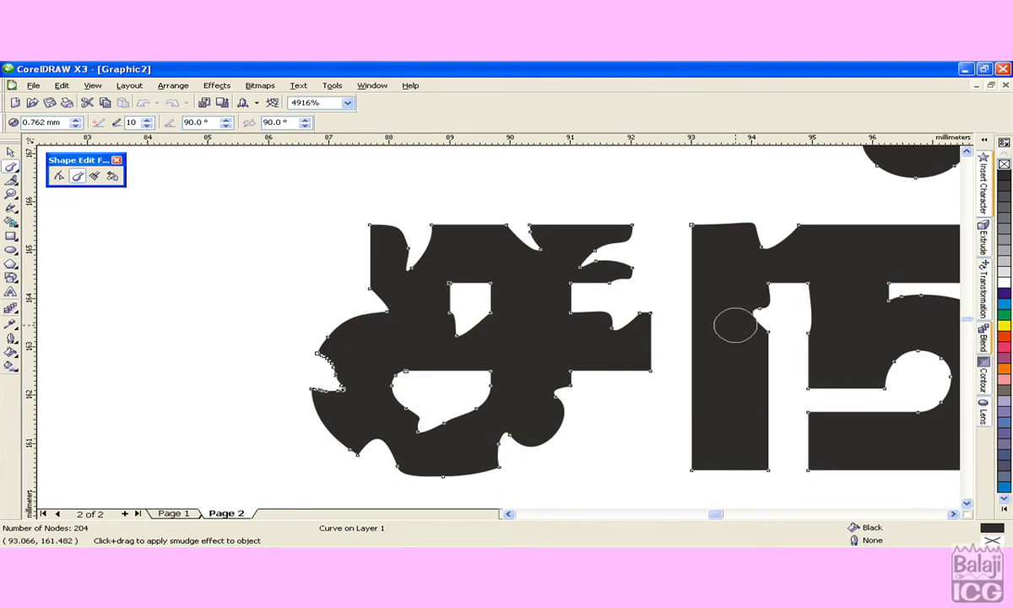
left_click_drag(776, 393, 737, 385)
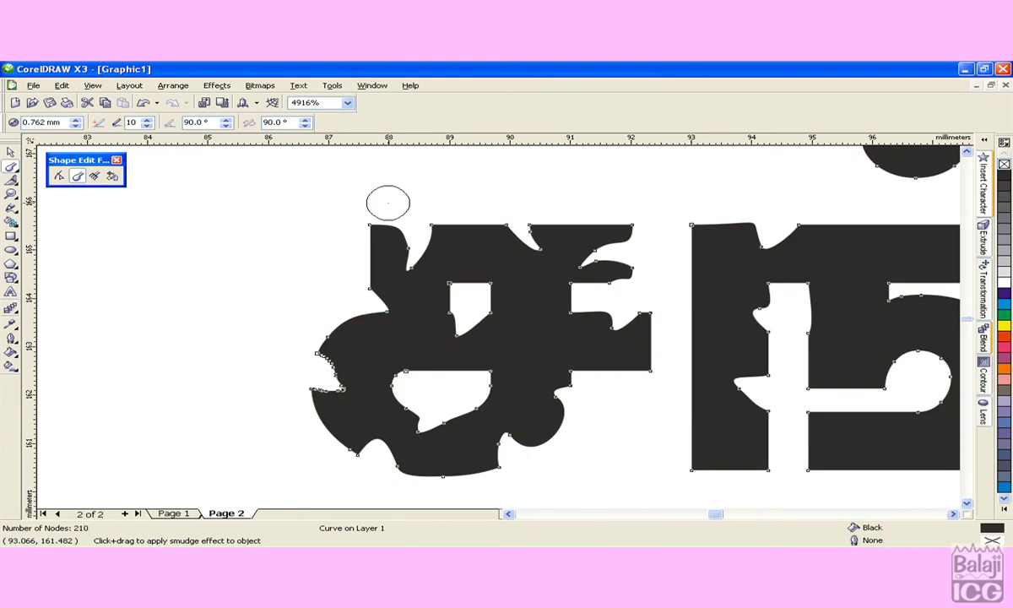
key("F4")
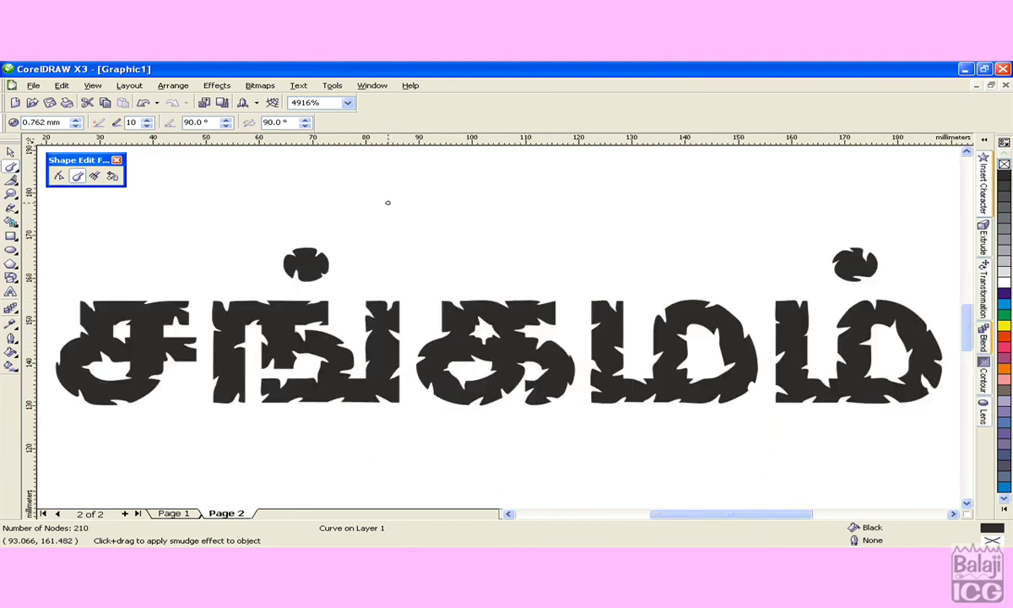
Deselect the roughened lettering and switch to the Text tool.
key("Escape")
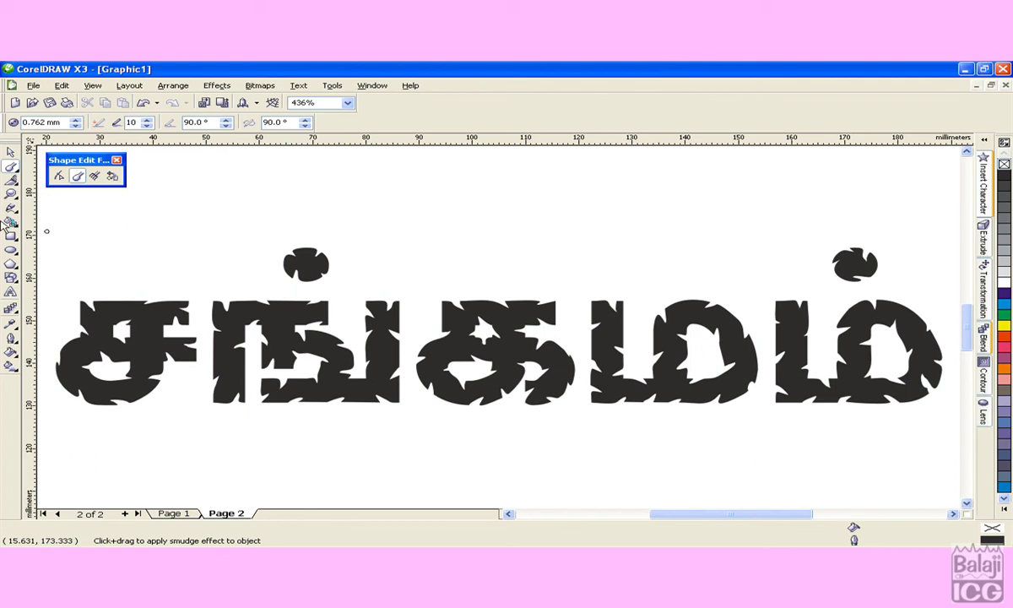
left_click(12, 291)
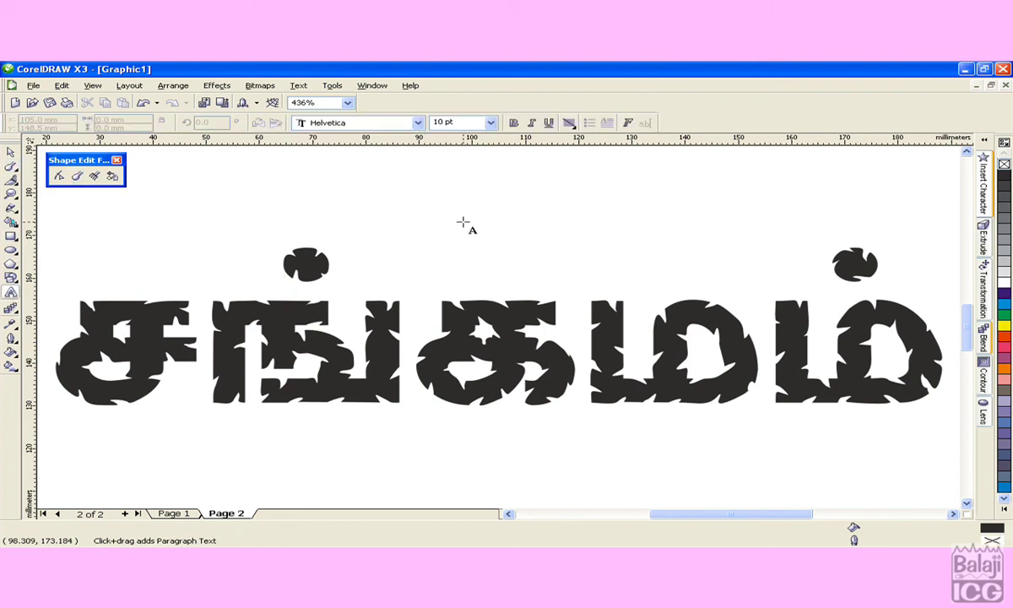
left_click(418, 124)
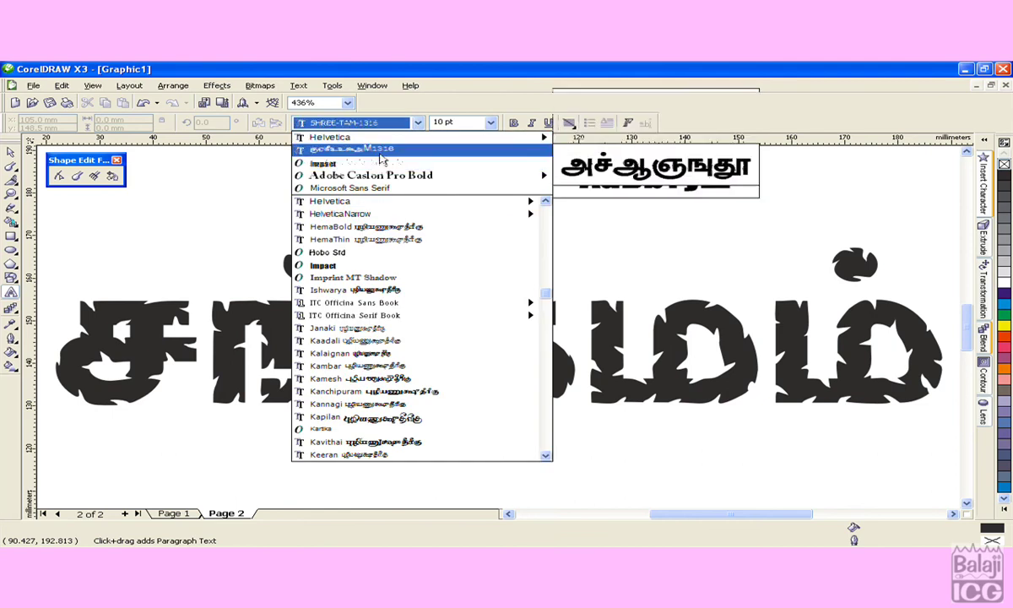
left_click(380, 150)
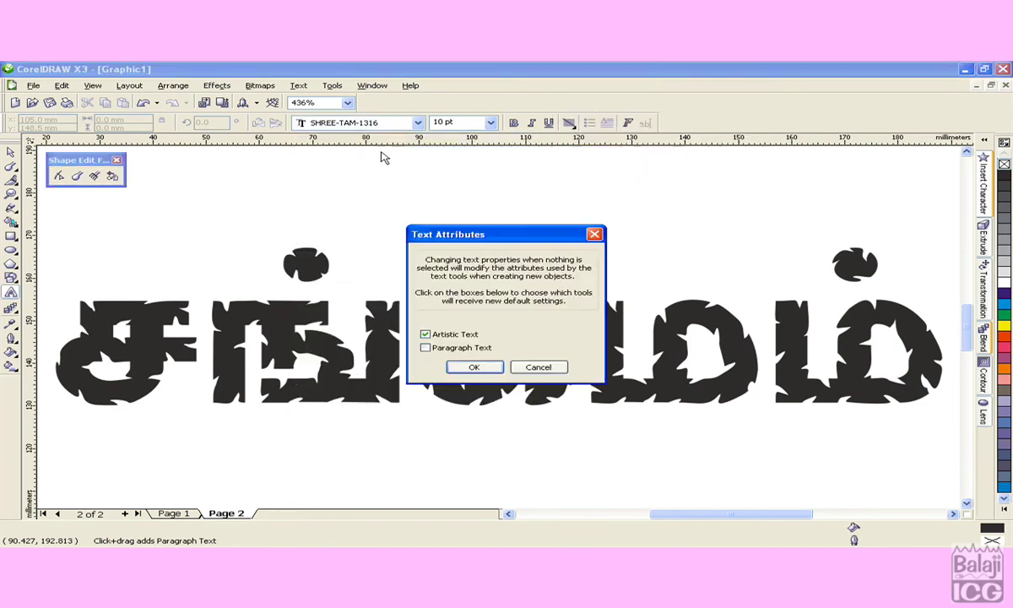
left_click(538, 366)
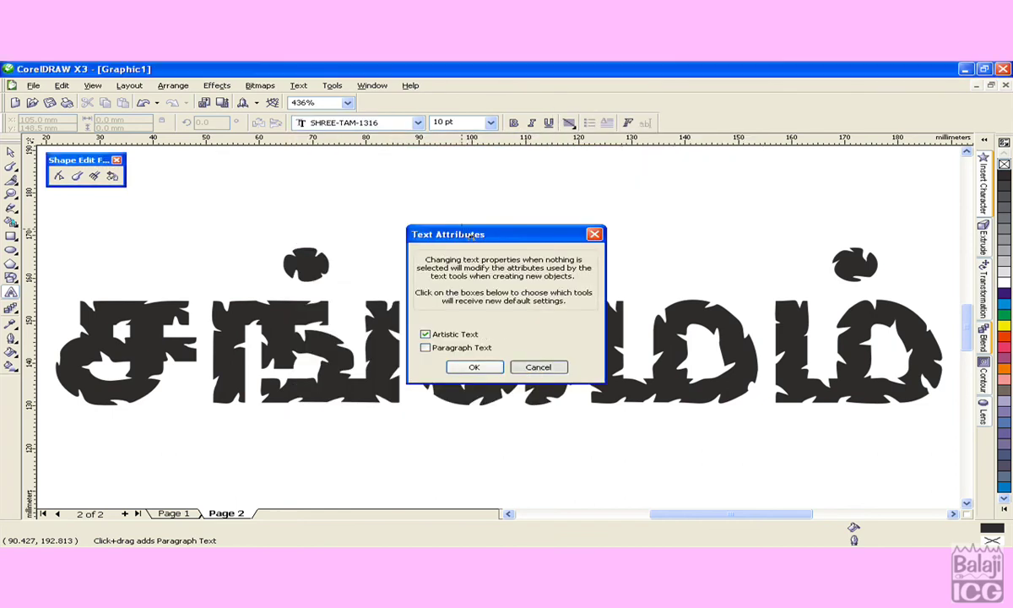
Start a new artistic text in the empty area above the roughened lettering and set its font to SHREE-TAM-1316.
left_click(463, 192)
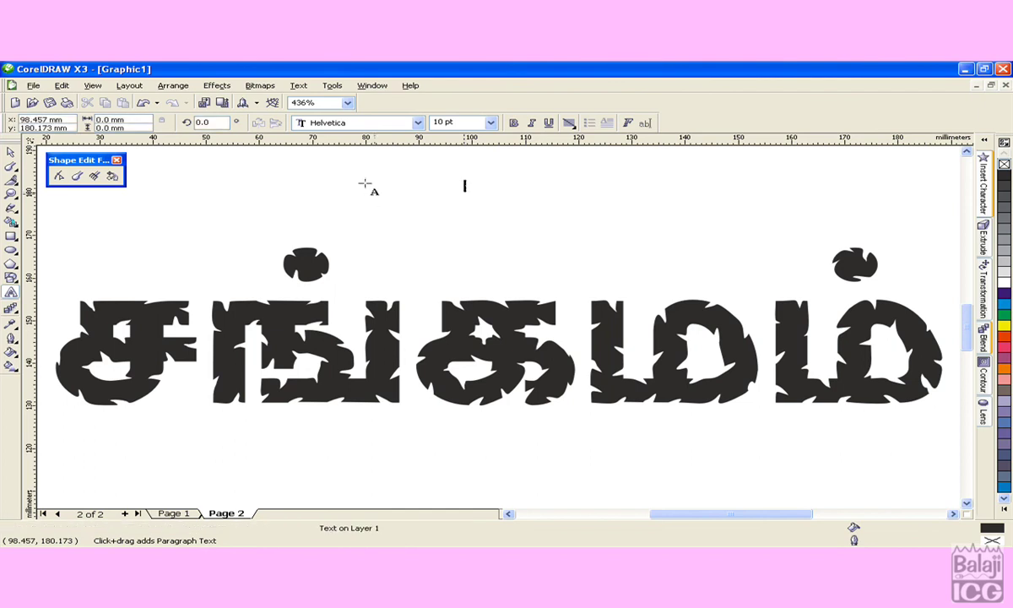
left_click(372, 128)
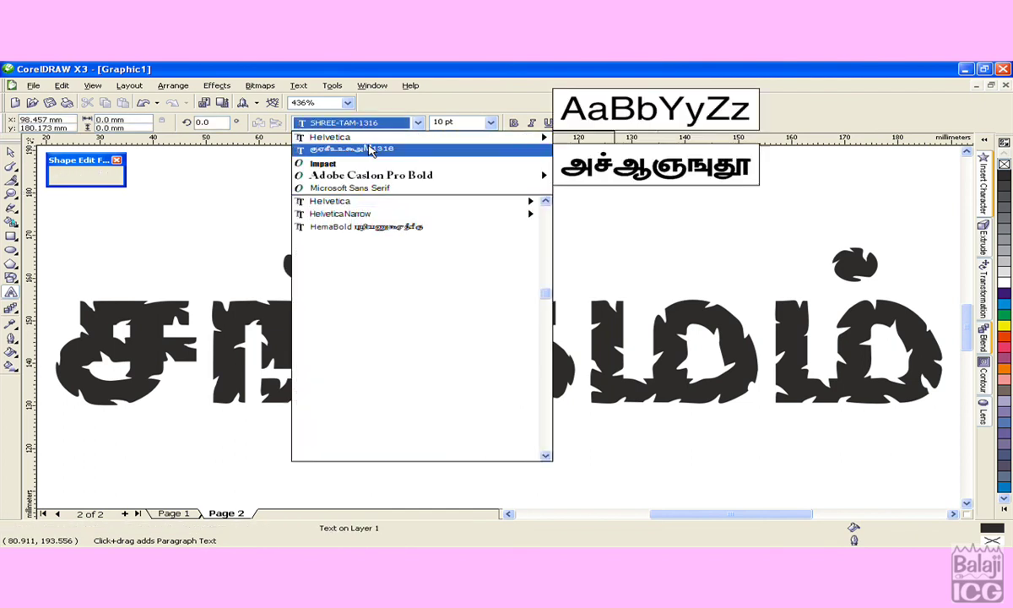
left_click(368, 148)
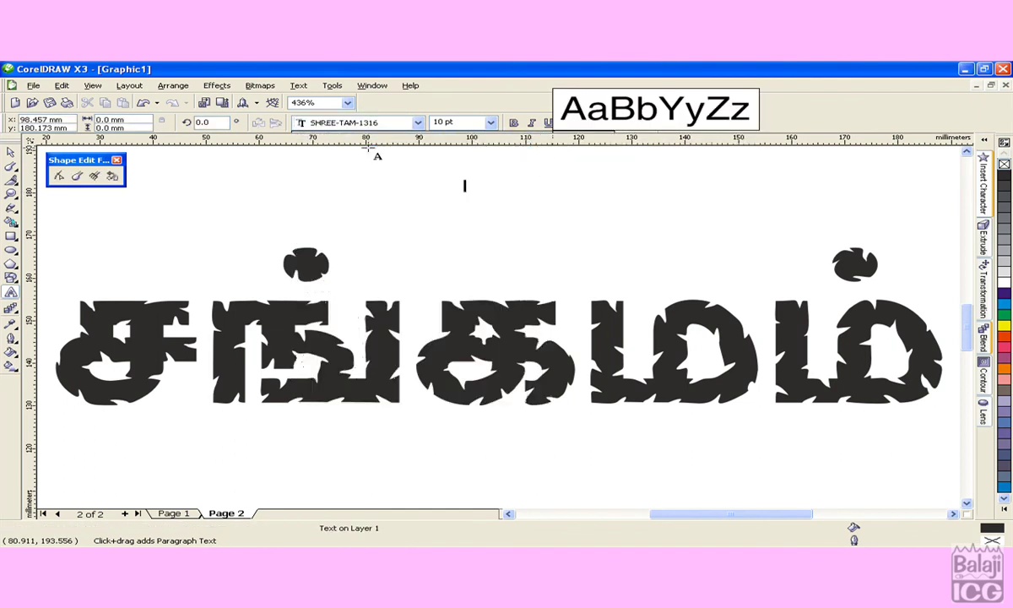
Enter the Tamil word சங்கமம் as the new text and finish text editing.
type("r")
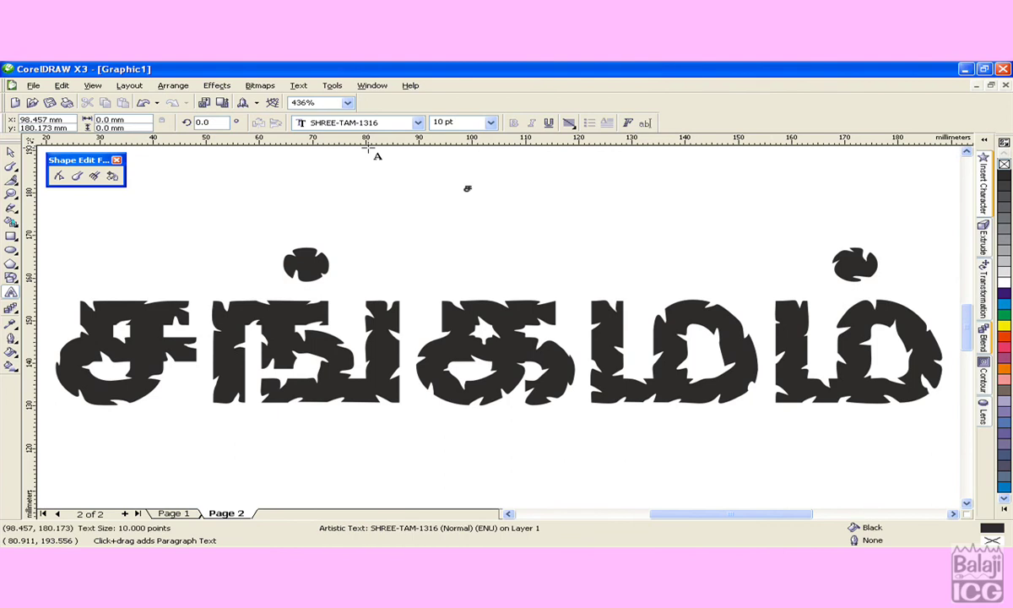
key("BackSpace")
key("BackSpace")
key("BackSpace")
key("BackSpace")
type("g")
key("BackSpace")
key("BackSpace")
type("f")
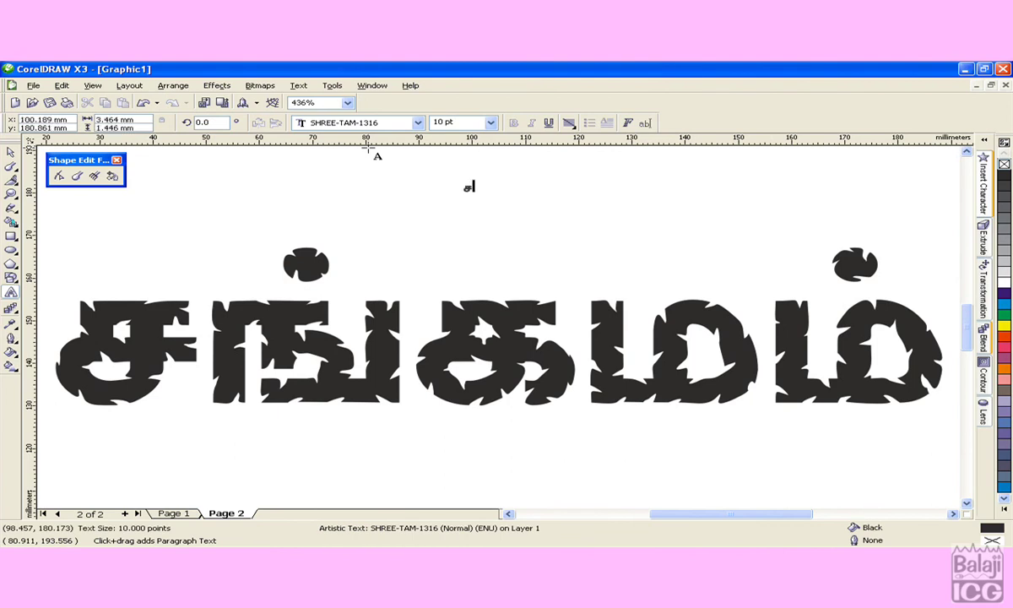
type("q;fkk;")
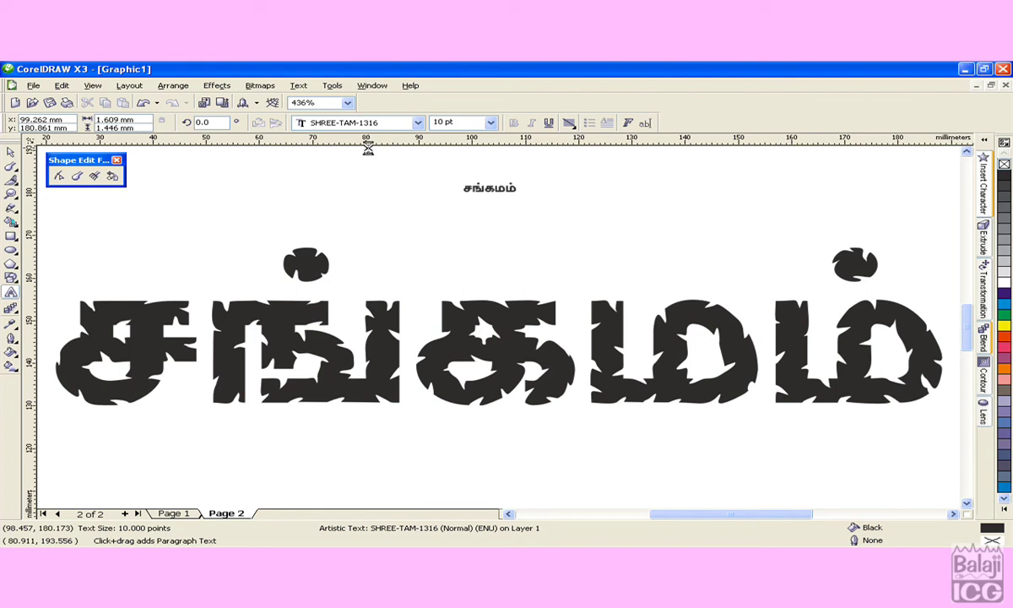
key("Escape")
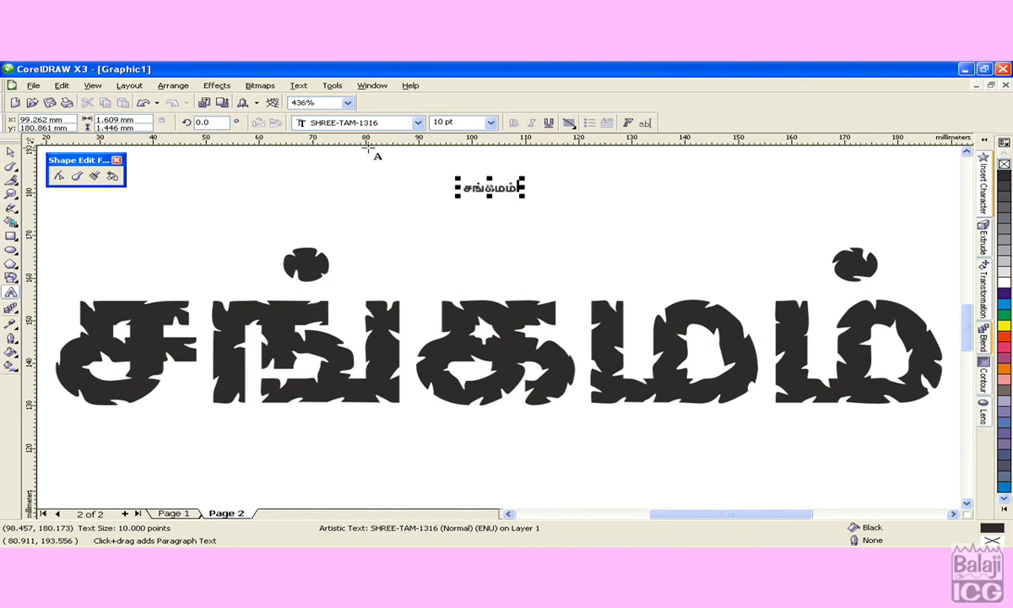
Center-align the new text and enlarge it proportionally to about 156 pt.
left_click(10, 150)
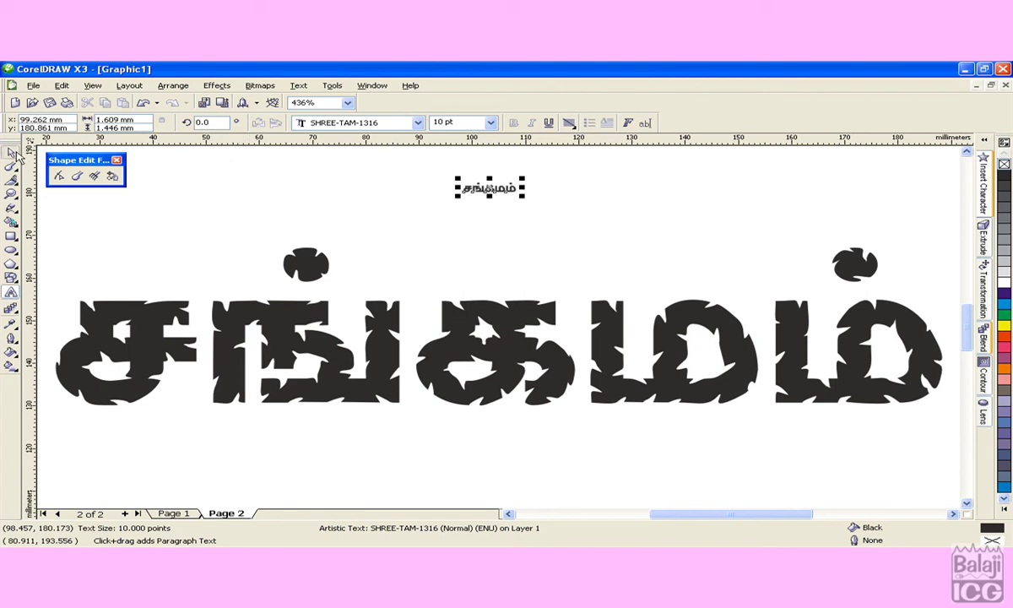
left_click(571, 124)
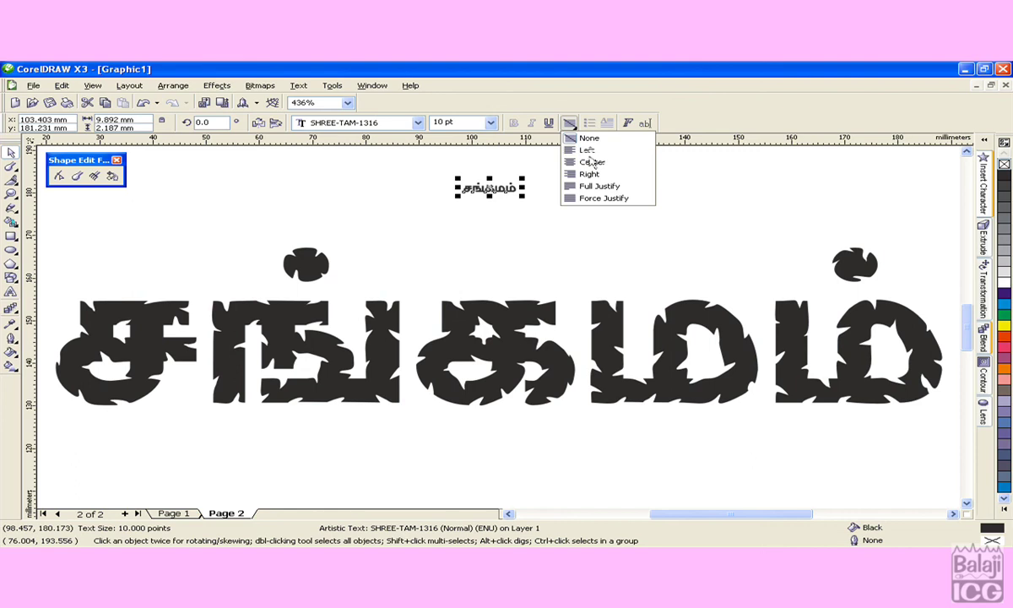
left_click(587, 162)
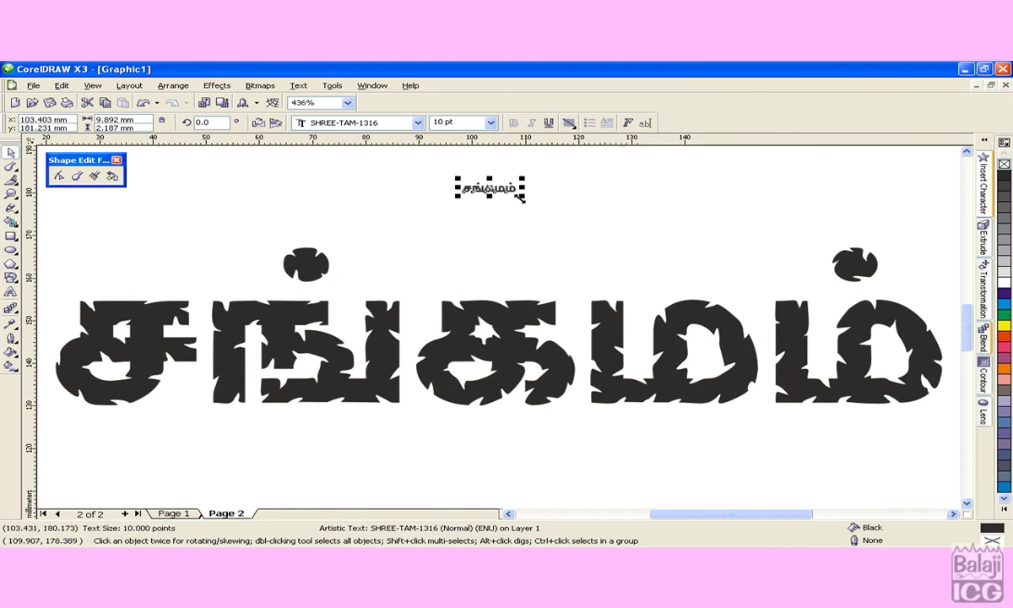
left_click_drag(550, 211, 902, 330)
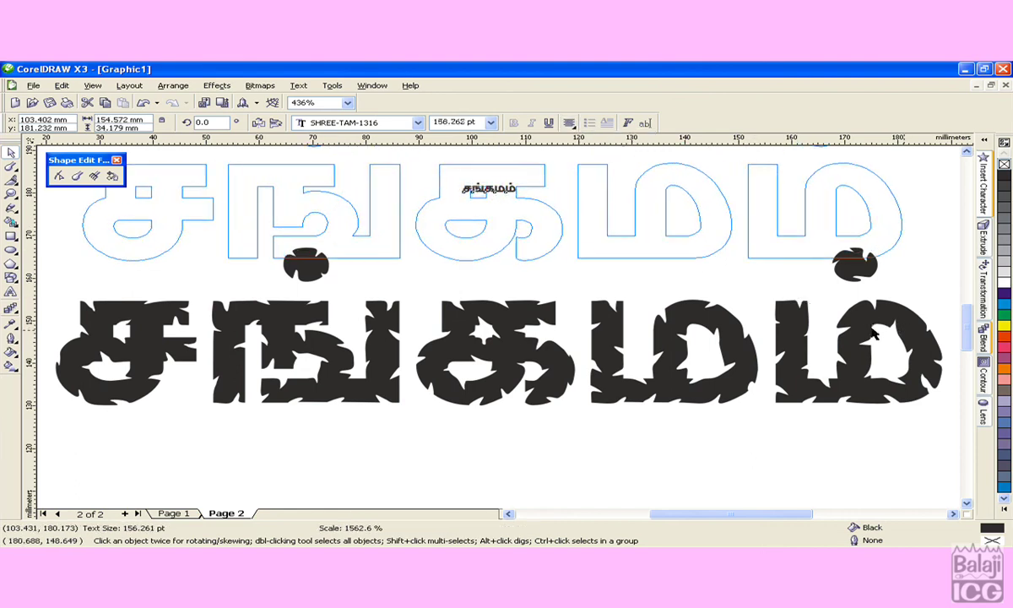
Fill the enlarged text with yellow and move it down over the roughened lettering, aligning their first letters.
left_click(1004, 326)
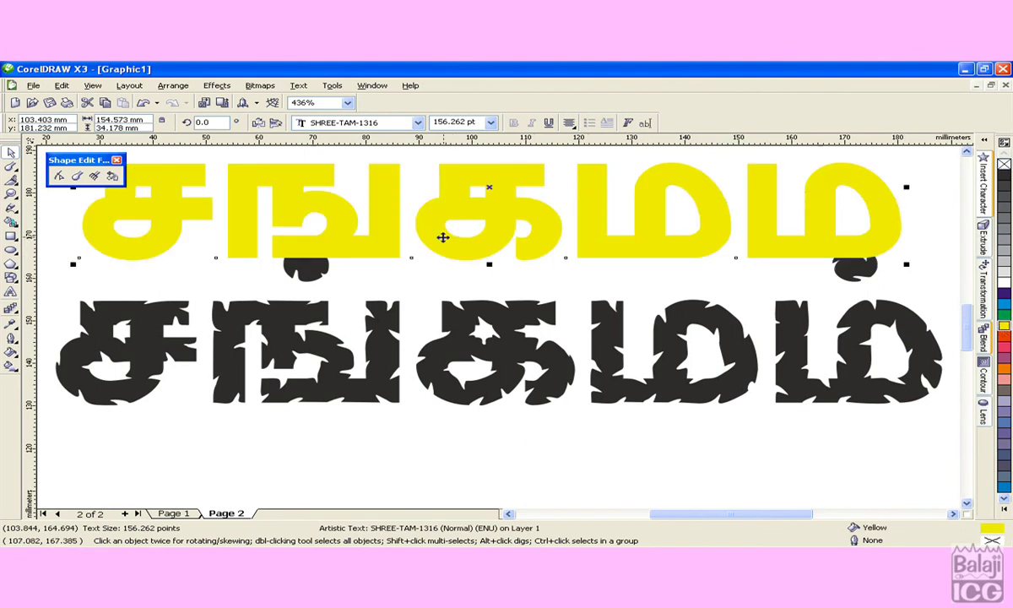
left_click_drag(444, 233, 409, 374)
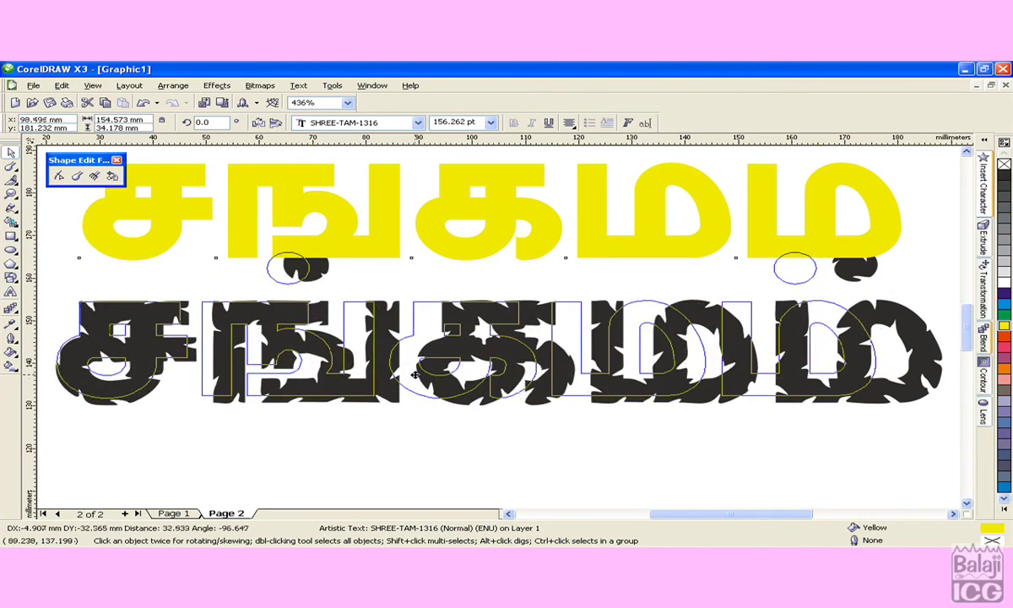
left_click_drag(432, 368, 431, 368)
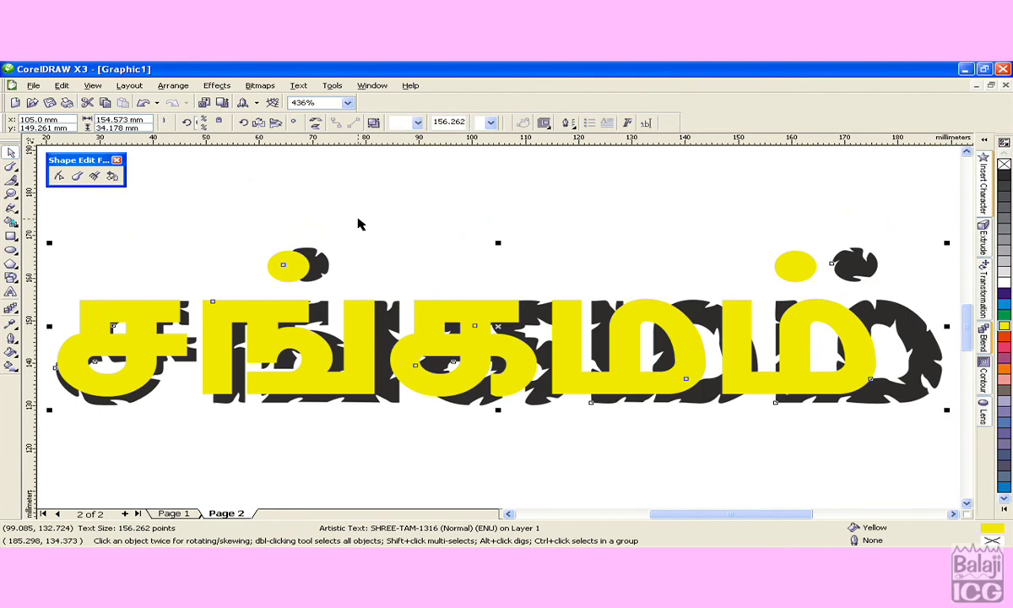
Select the black roughened lettering and check its width.
key("ctrl+q")
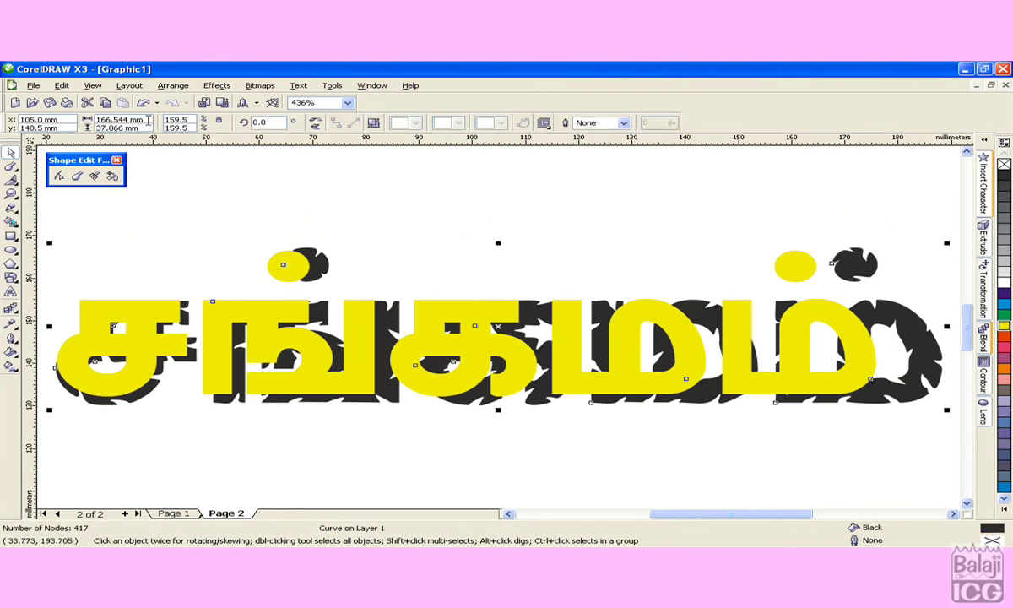
left_click_drag(145, 119, 94, 120)
right_click(99, 119)
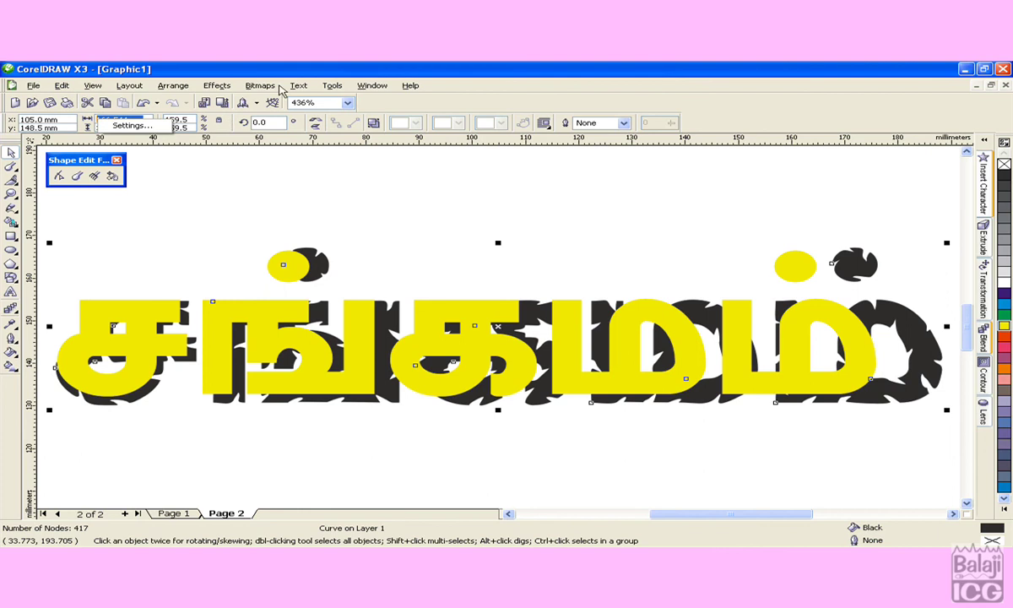
key("Escape")
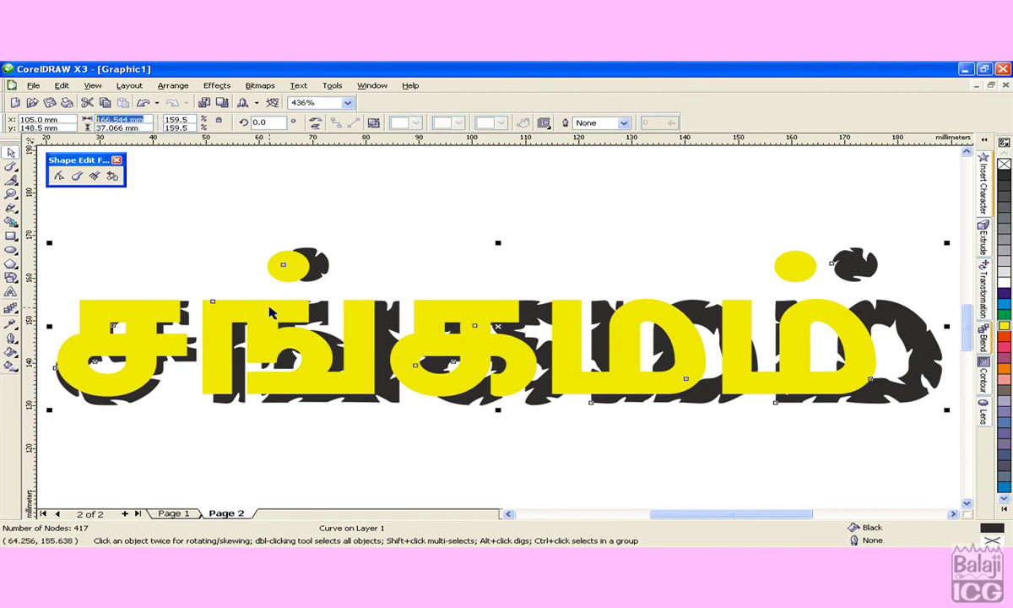
left_click(98, 128)
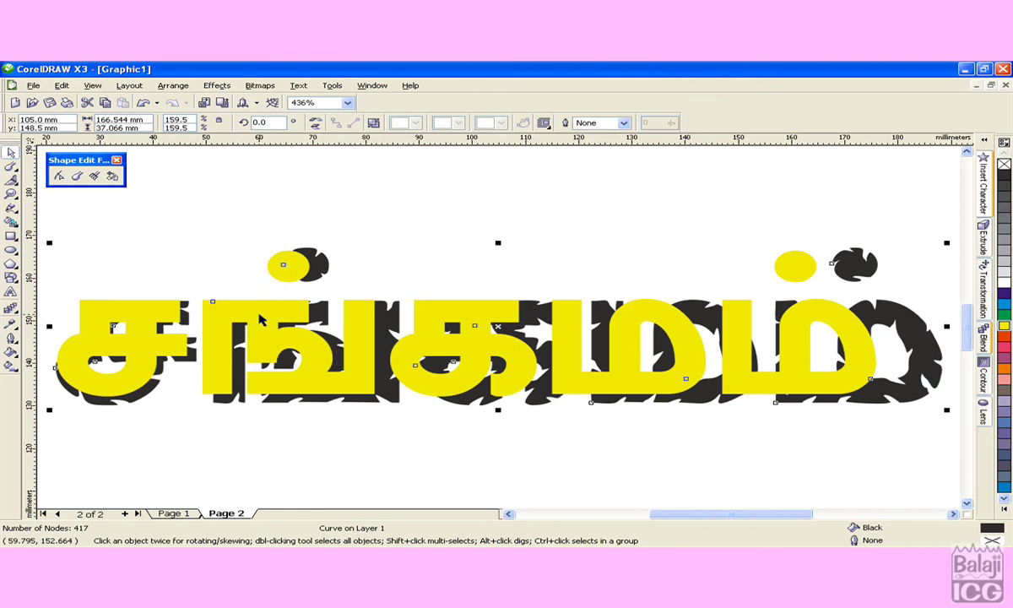
left_click(237, 237)
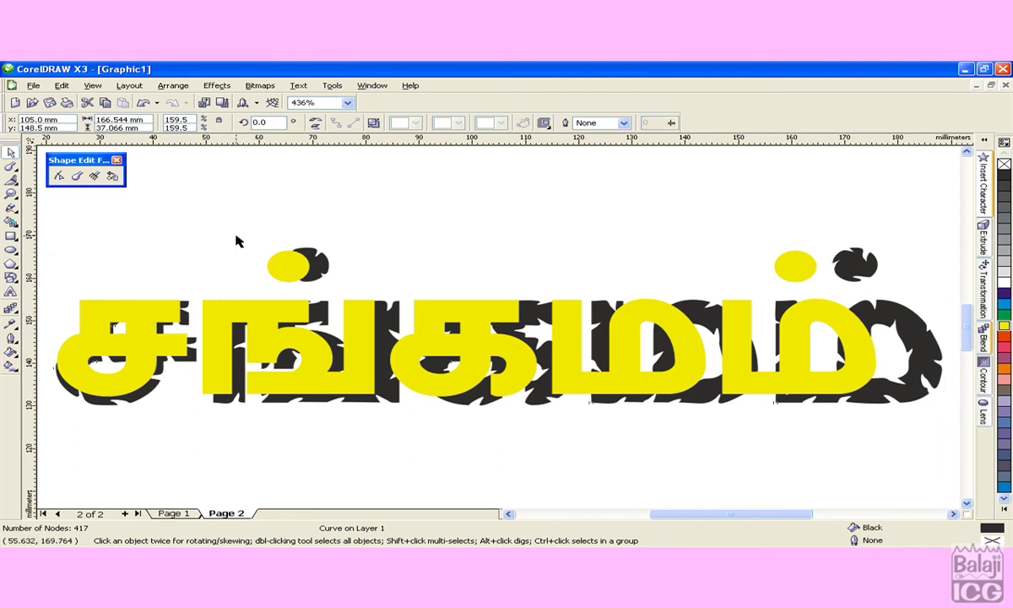
Set the yellow text's width to 166.644 mm and center it over the roughened lettering.
left_click(258, 319)
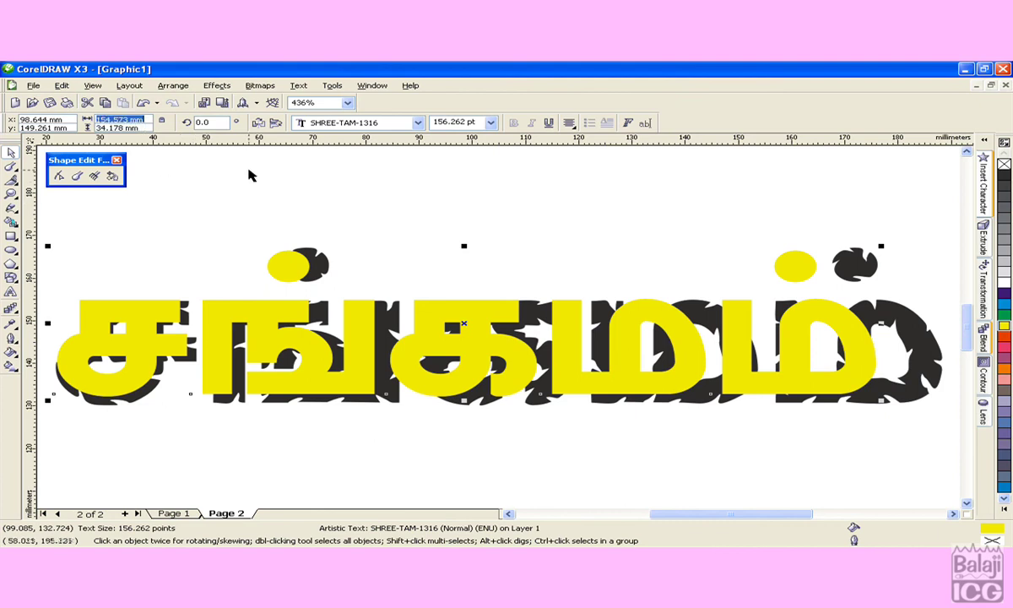
type("166.644")
key("Return")
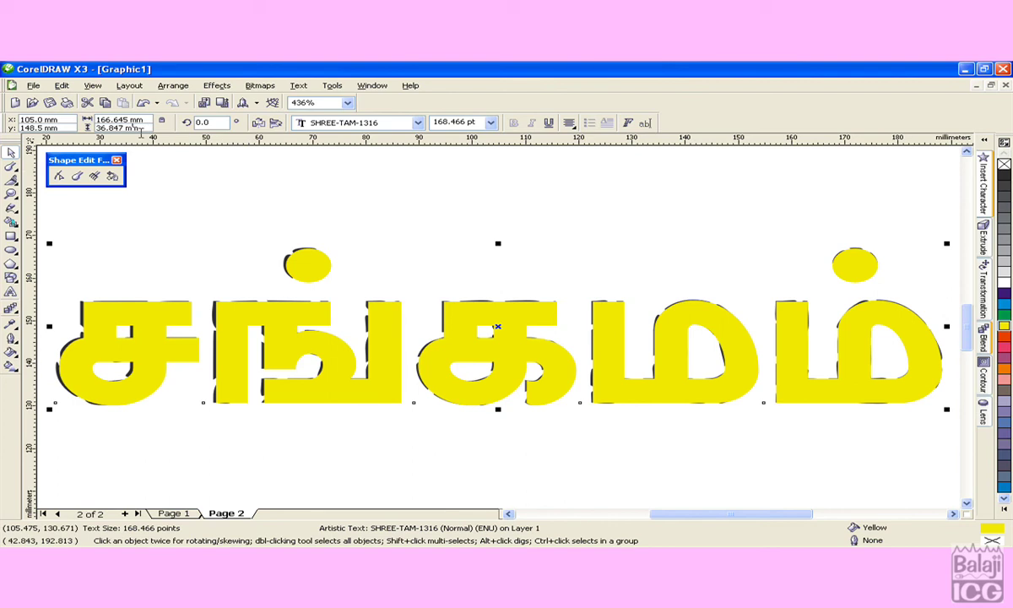
Set the yellow text's width to 167 mm and send it behind the roughened lettering.
left_click(127, 119)
type("167")
key("Return")
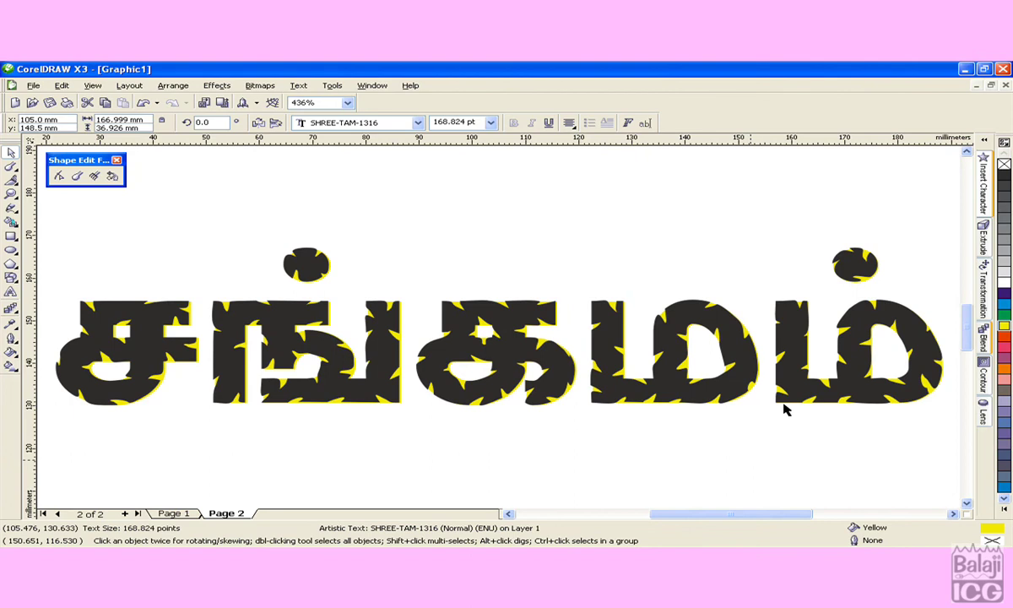
Select the black roughened lettering in front and fill it with red.
key("F10")
left_click(900, 362)
key("ctrl+q")
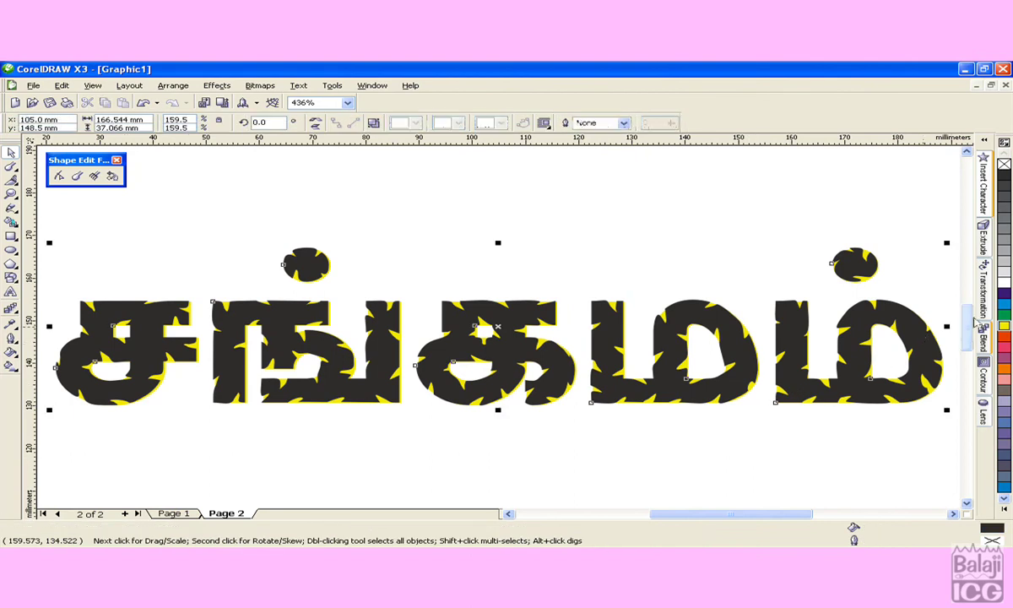
left_click(1004, 338)
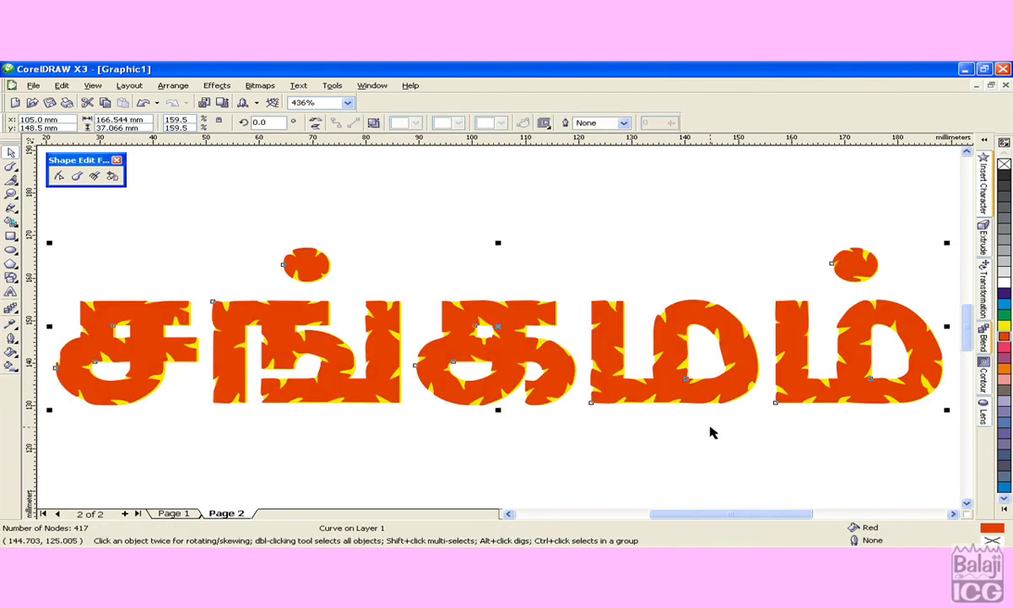
Select the yellow text behind, try cyan and green fills on it, and fill it with blue.
key("Tab")
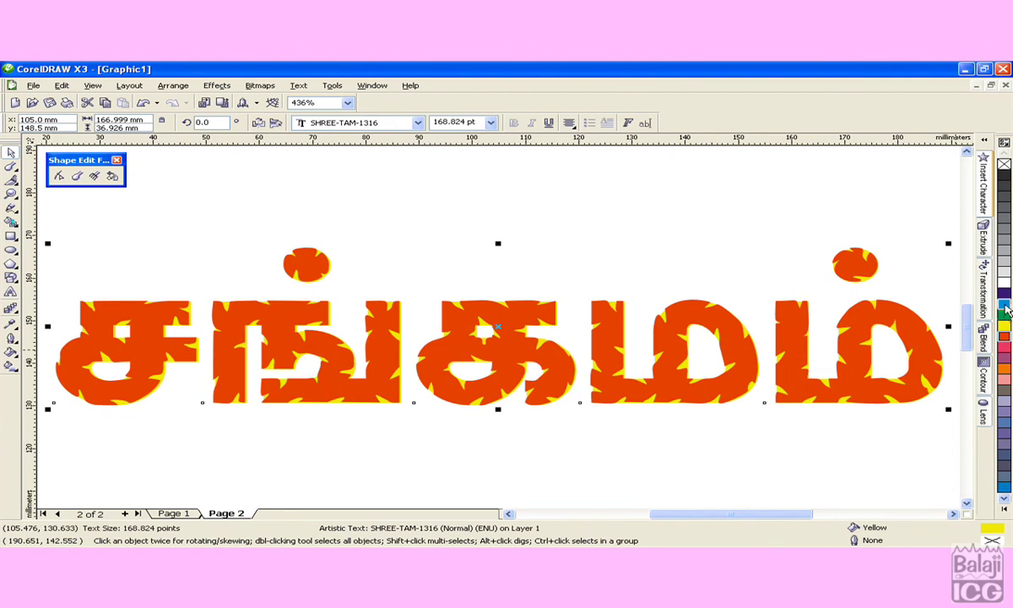
left_click(1003, 304)
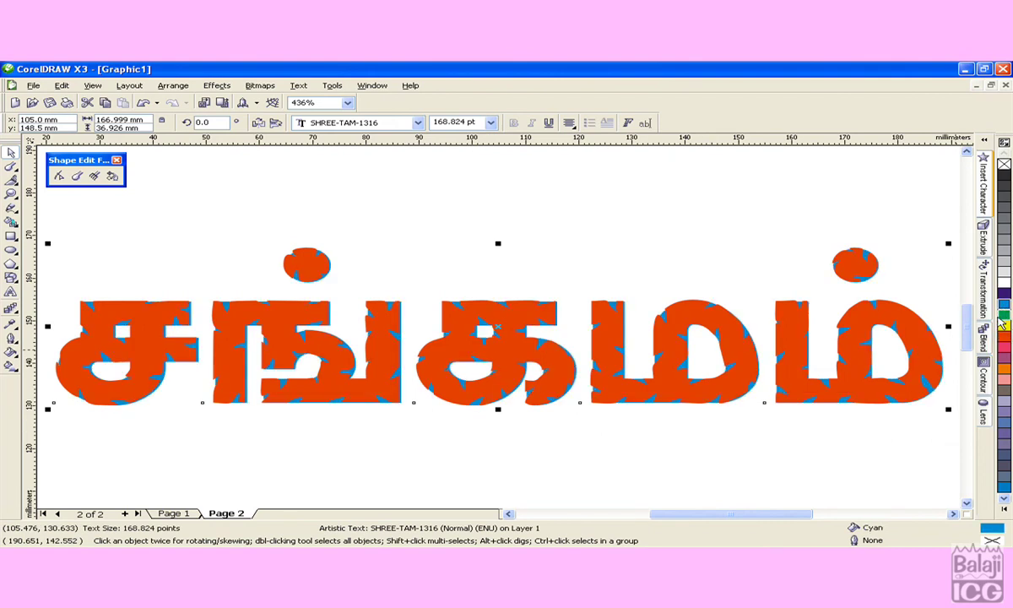
left_click(1004, 315)
left_click(1003, 293)
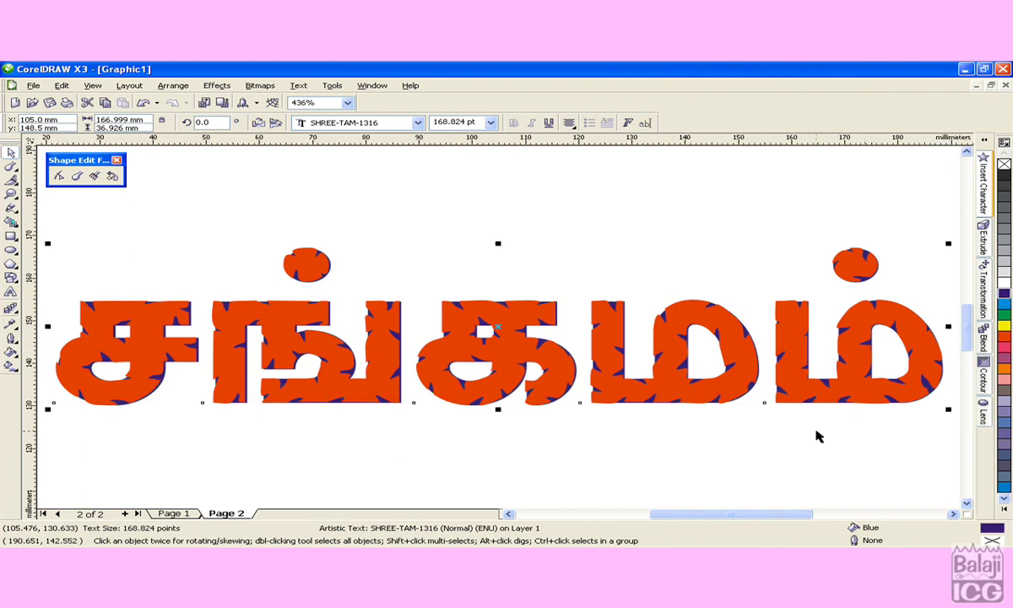